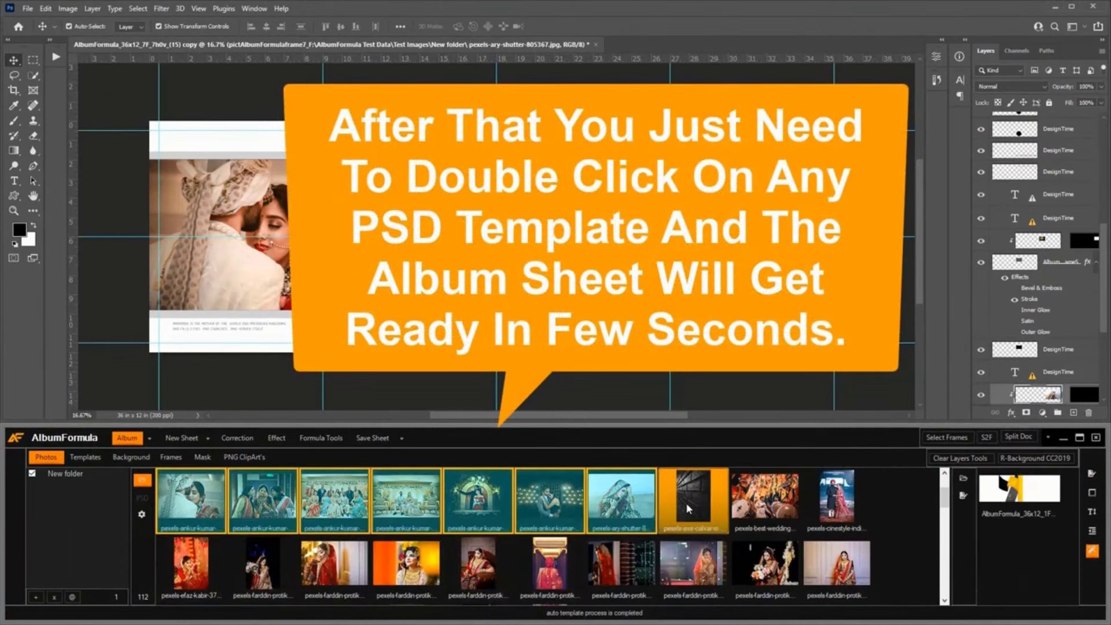
# - Extend the photo selection through the orange-background bride portrait and apply the light blue AlbumFormula_36x12_7F template to the seven photos
pyautogui.keyDown('shift'); pyautogui.click(850, 512); pyautogui.keyUp('shift')
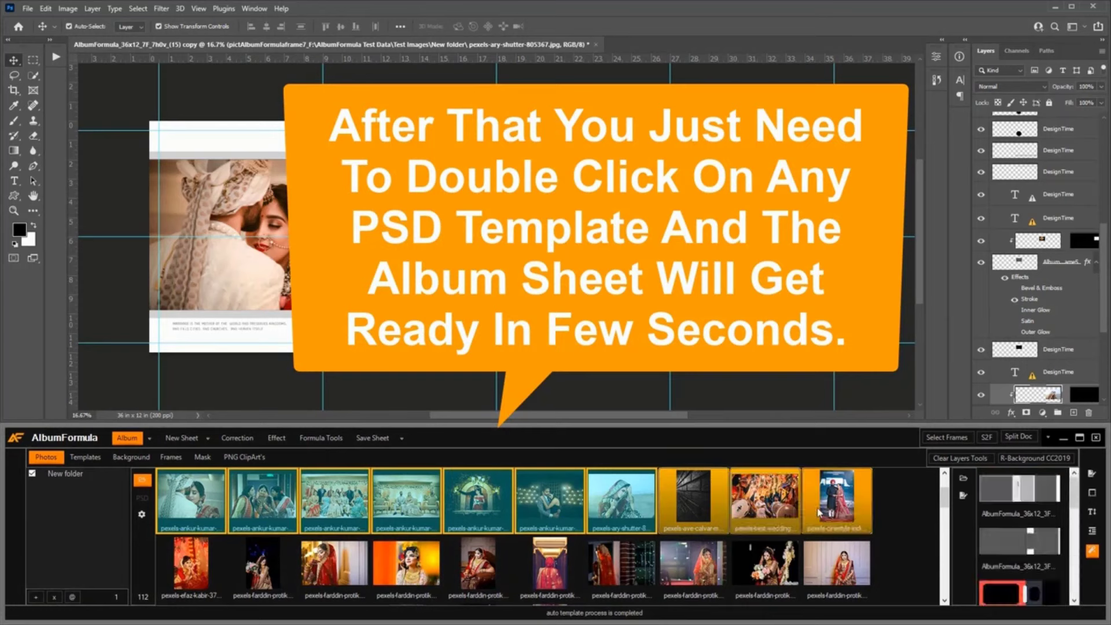
pyautogui.keyDown('shift'); pyautogui.click(215, 568); pyautogui.keyUp('shift')
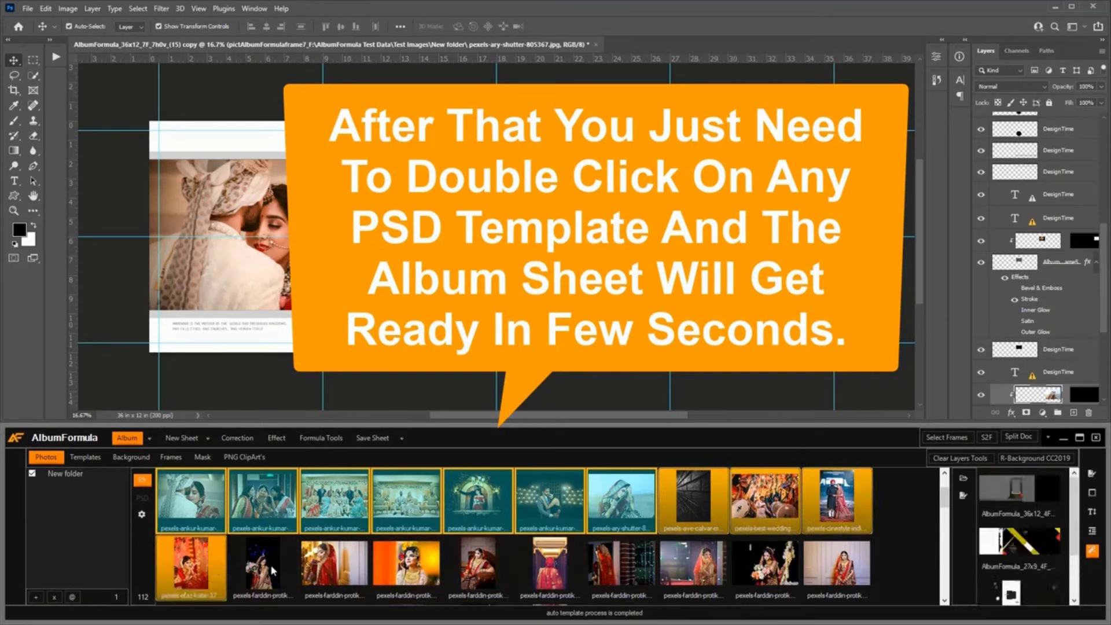
pyautogui.keyDown('shift'); pyautogui.click(263, 570); pyautogui.keyUp('shift')
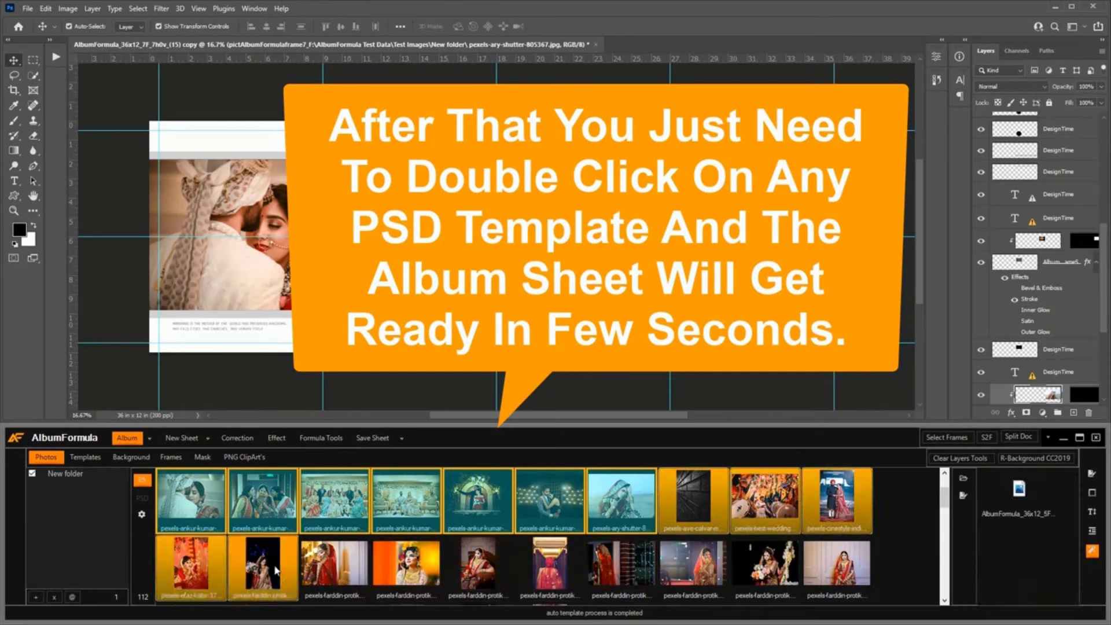
pyautogui.keyDown('shift'); pyautogui.click(411, 570); pyautogui.keyUp('shift')
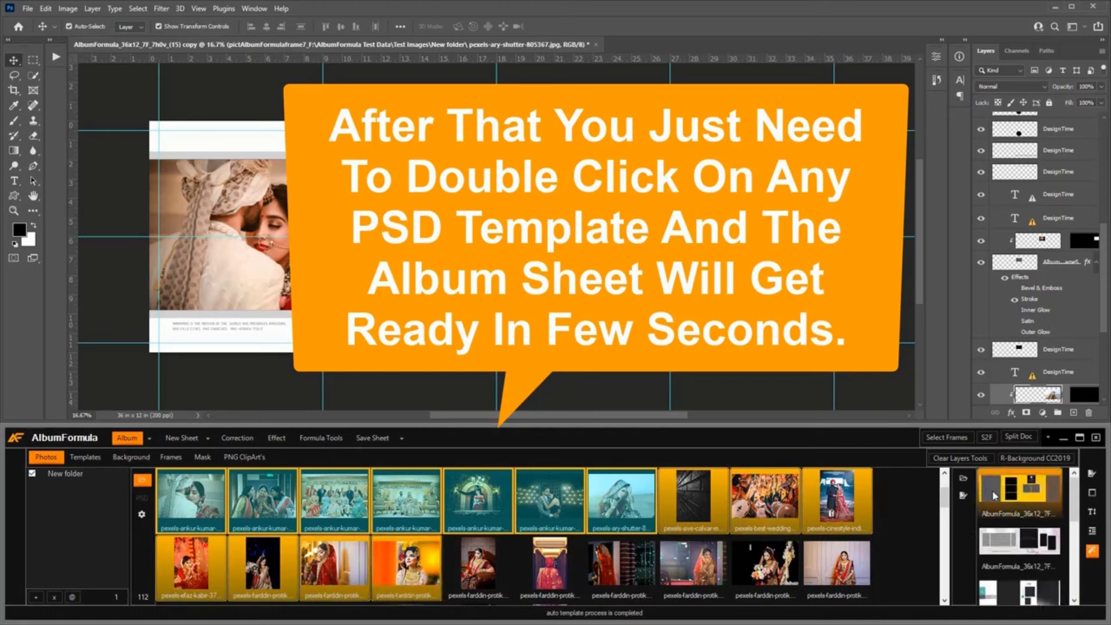
pyautogui.doubleClick(1004, 544)
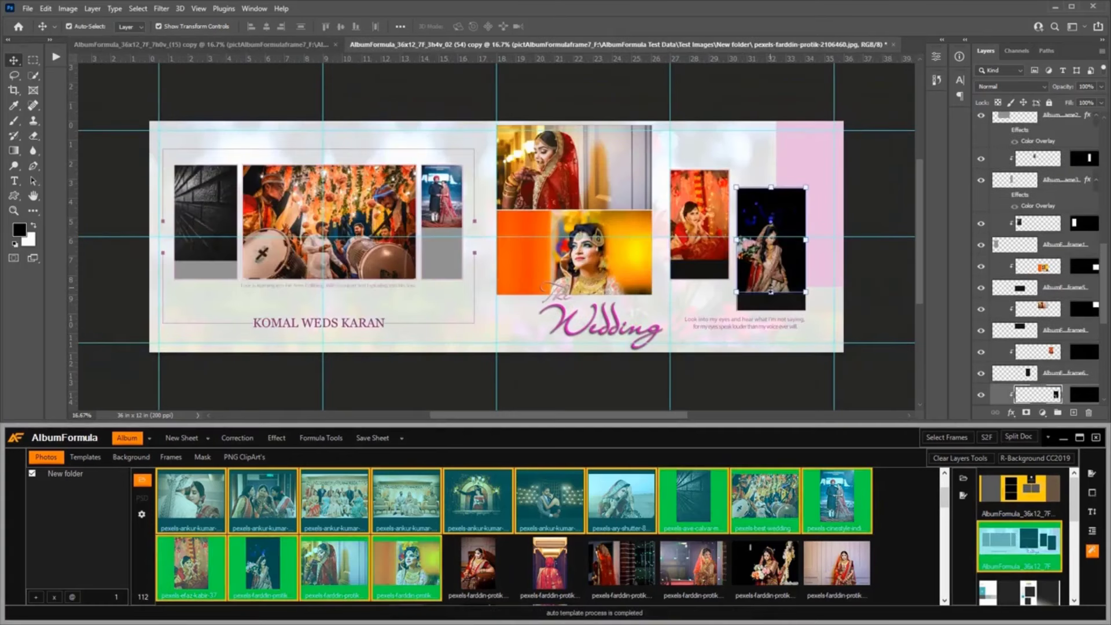
# - Enlarge the bride photos in the two tall frames above the eye-contact quote so they fill their frames
pyautogui.moveTo(771, 293); pyautogui.dragTo(771, 310)
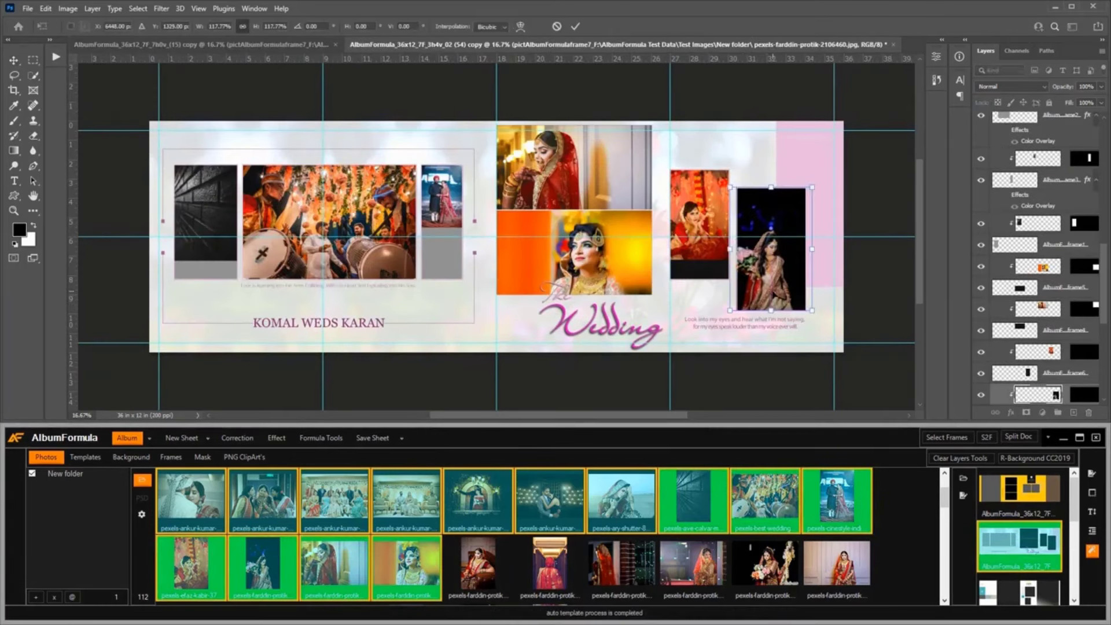
pyautogui.click(700, 242)
pyautogui.moveTo(698, 258)
pyautogui.mouseDown()
pyautogui.moveTo(701, 280)
pyautogui.moveTo(704, 267)
pyautogui.mouseUp()
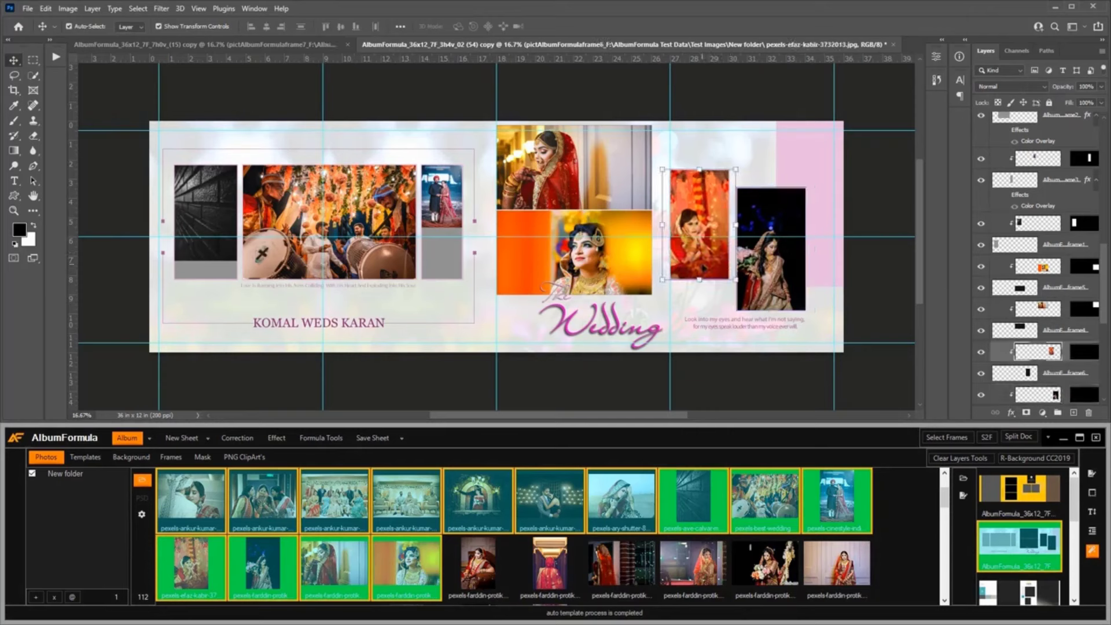
# - Enlarge the couple photo and the dark brick wall photo on either side of the drummers picture to fill their frames
pyautogui.click(441, 223)
pyautogui.moveTo(443, 229); pyautogui.dragTo(442, 285)
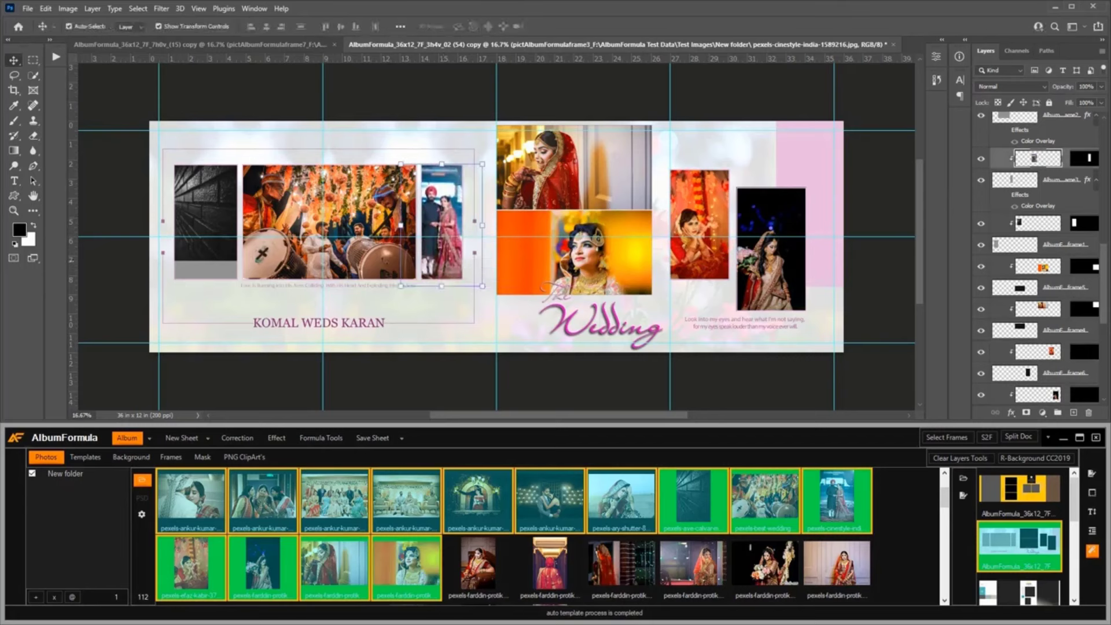
pyautogui.click(206, 255)
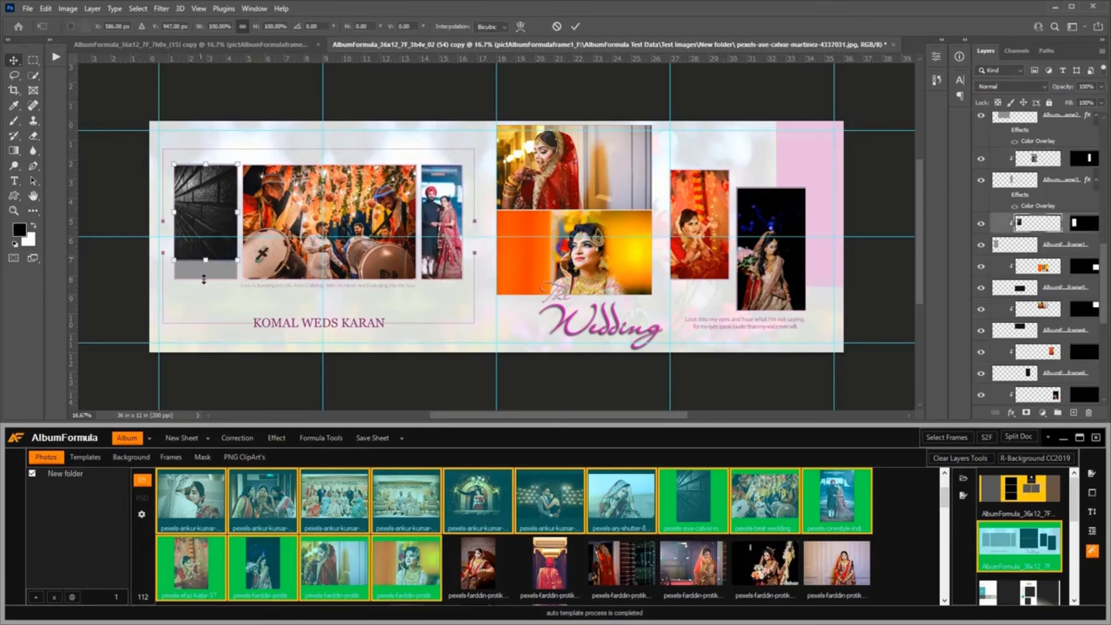
pyautogui.moveTo(205, 260); pyautogui.dragTo(205, 286)
pyautogui.press('Return')
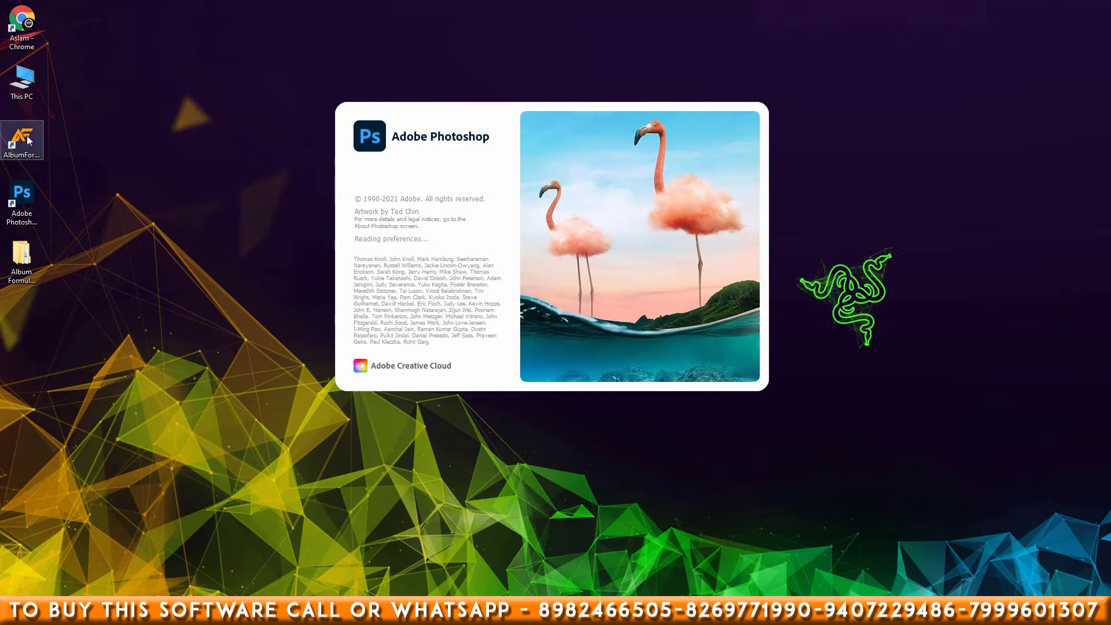
# - Launch AlbumFormula from the desktop and turn off its TopMost window option
pyautogui.doubleClick(28, 139)
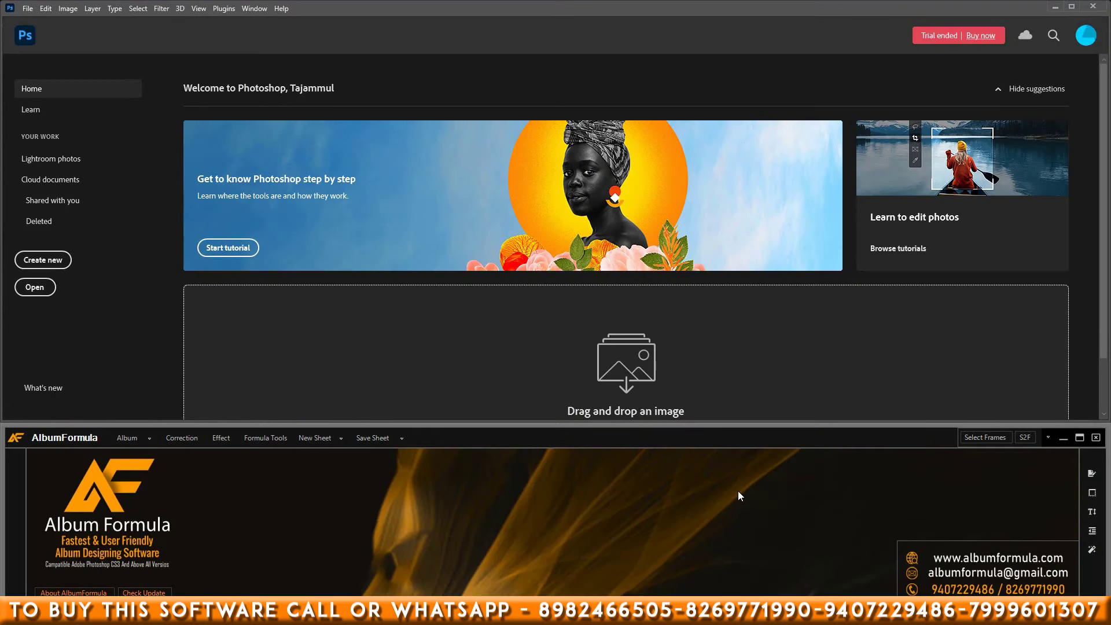
pyautogui.click(1048, 437)
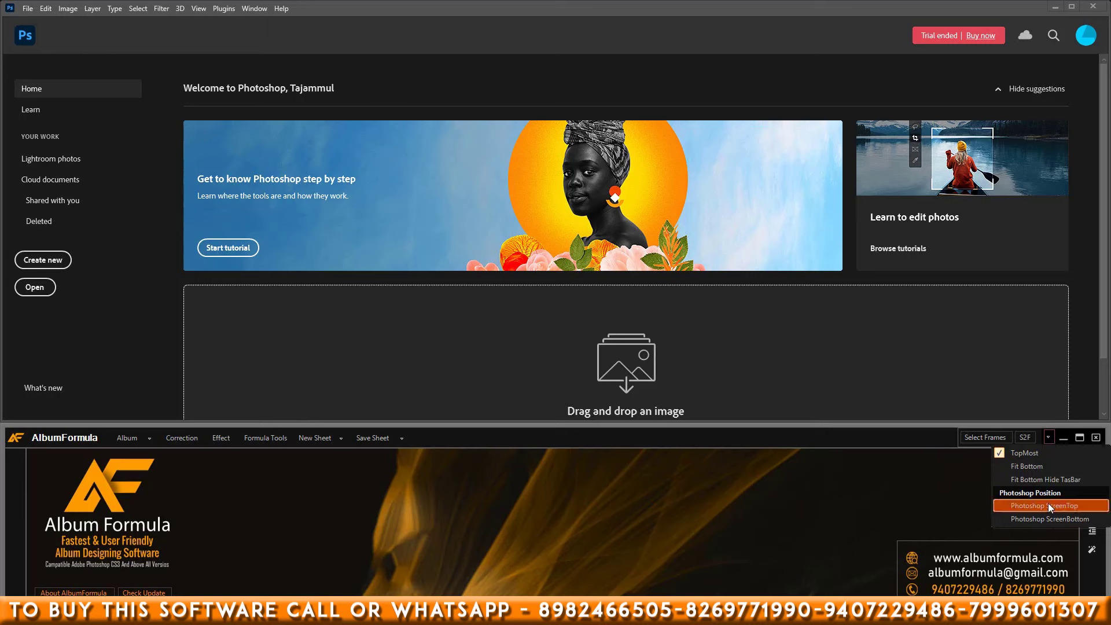
pyautogui.click(1036, 453)
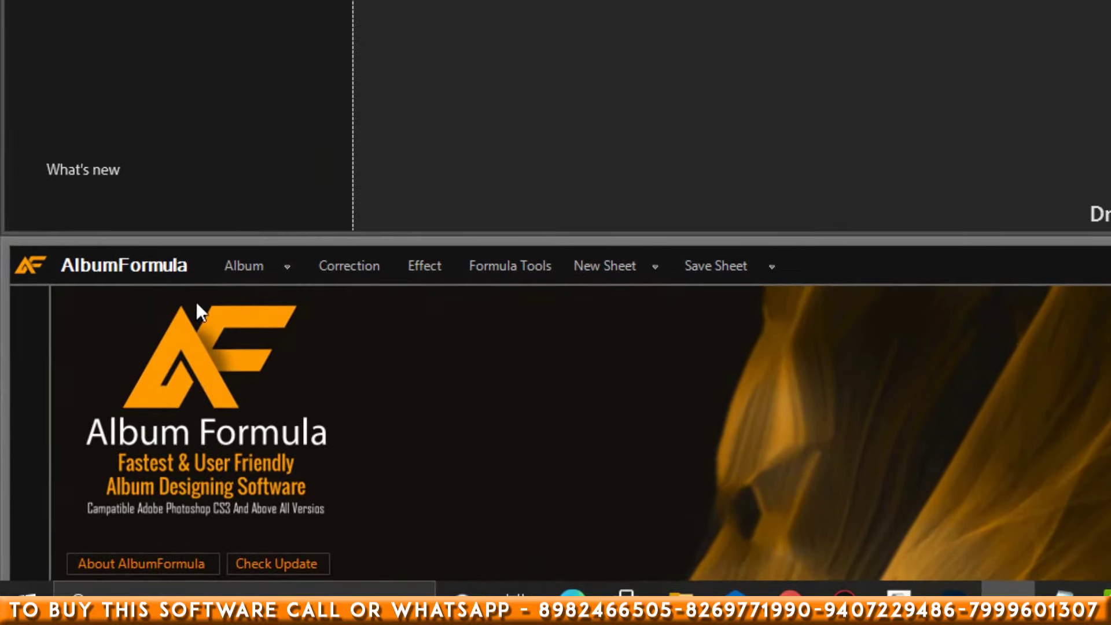
# - Show AlbumFormula's Album workspace, and open the Test Images folder inside the desktop's Album Formula DATA folder
pyautogui.click(229, 273)
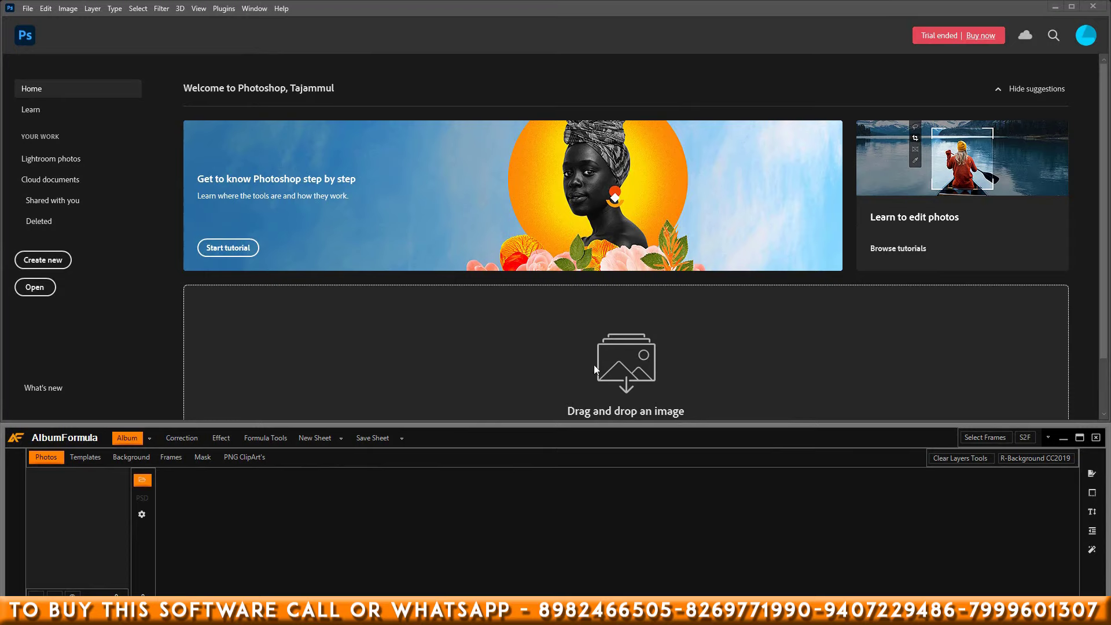
pyautogui.click(1055, 6)
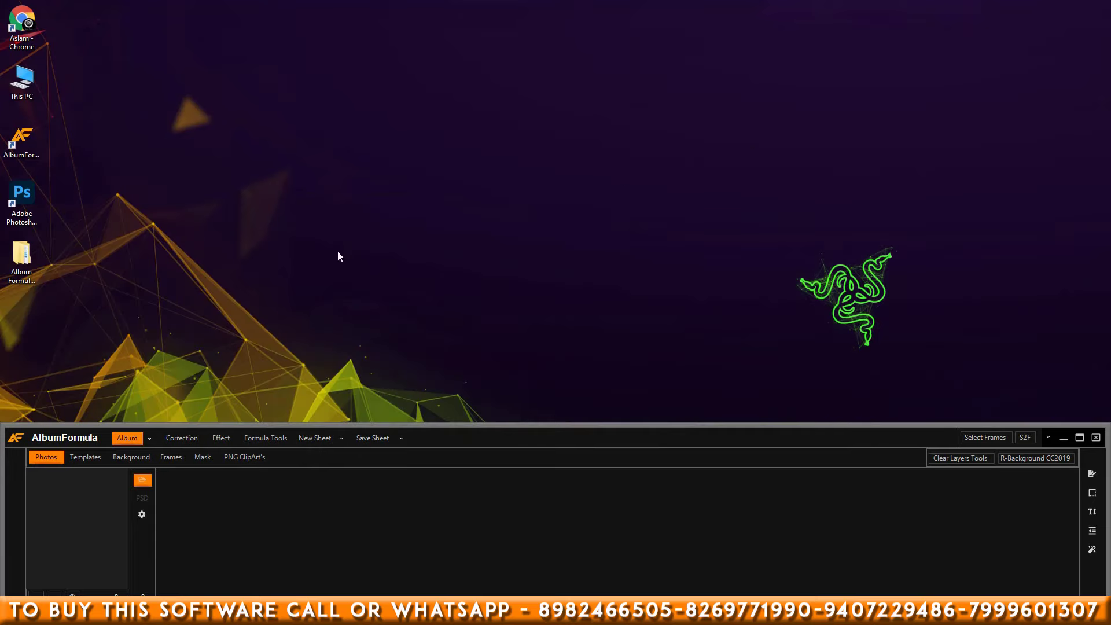
pyautogui.doubleClick(27, 255)
pyautogui.scroll(-1, 839, 347)
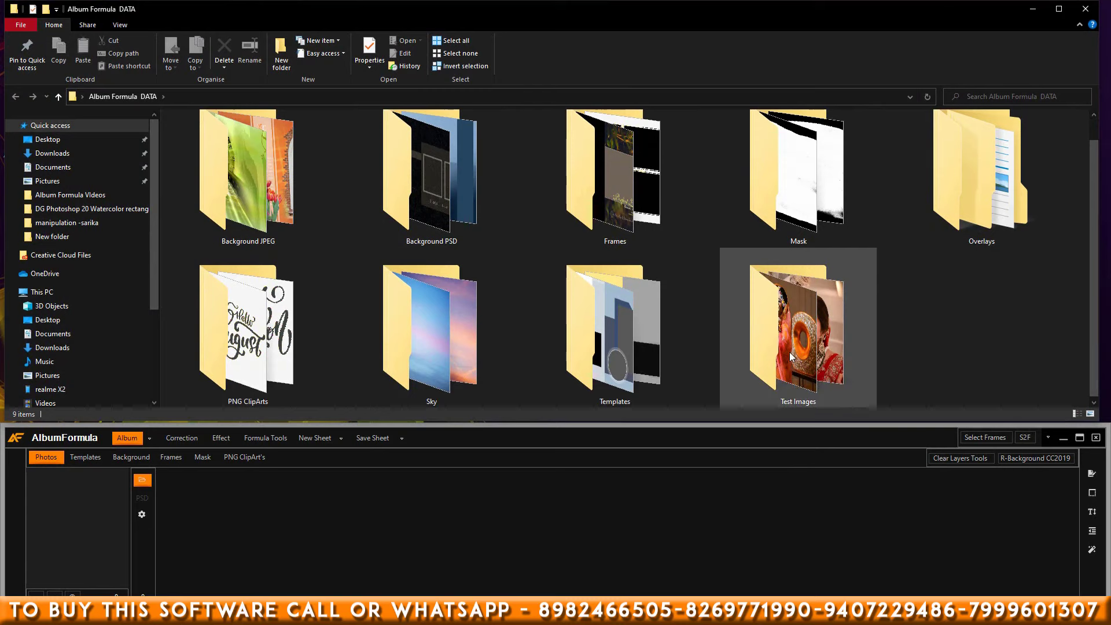
pyautogui.doubleClick(808, 344)
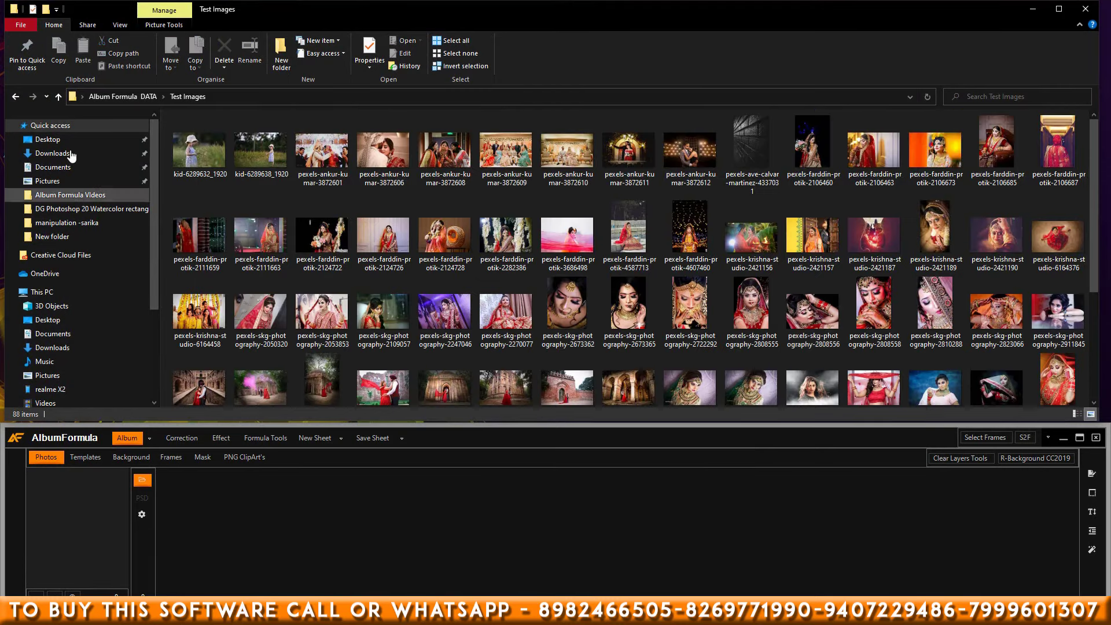
pyautogui.scroll(-3, 764, 241)
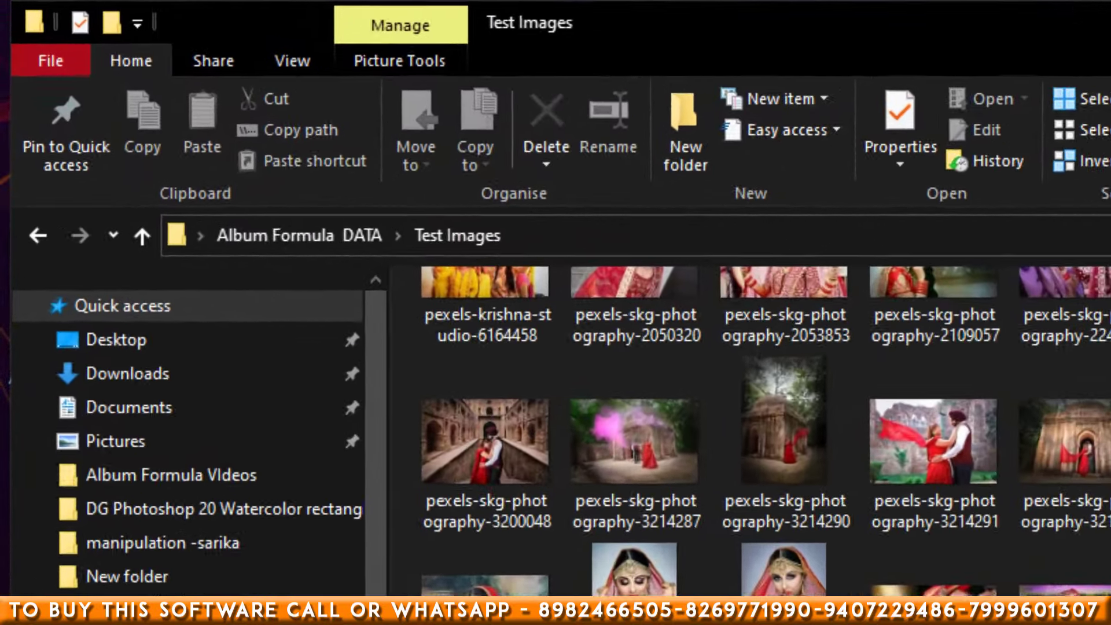
# - Copy the Test Images folder's path and paste it into AlbumFormula's Photos folder list to load the pictures
pyautogui.click(706, 239)
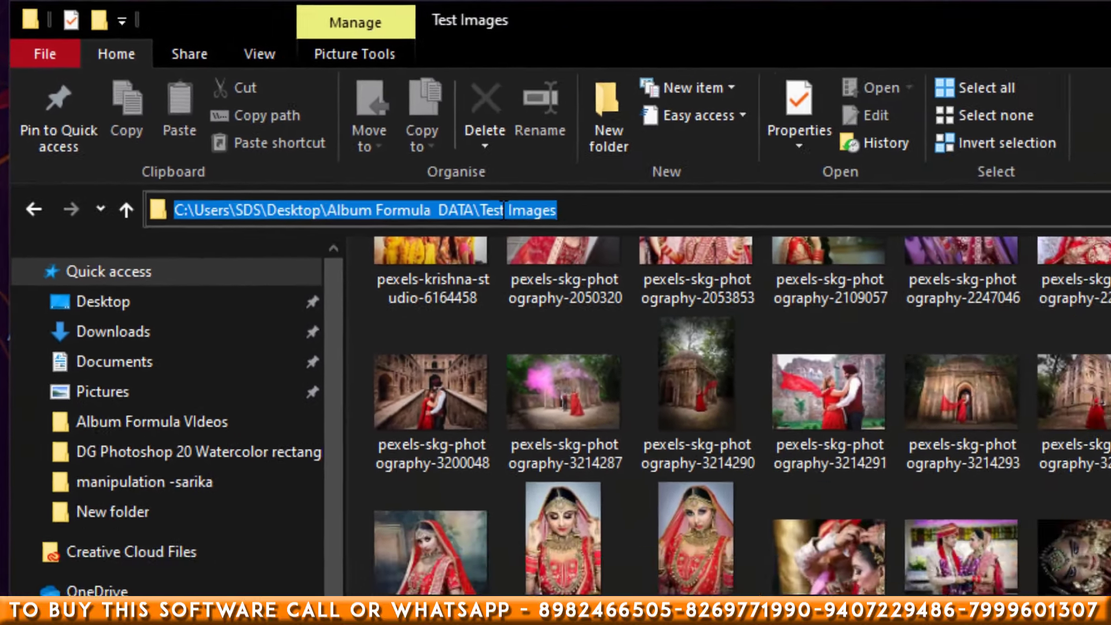
pyautogui.rightClick(677, 282)
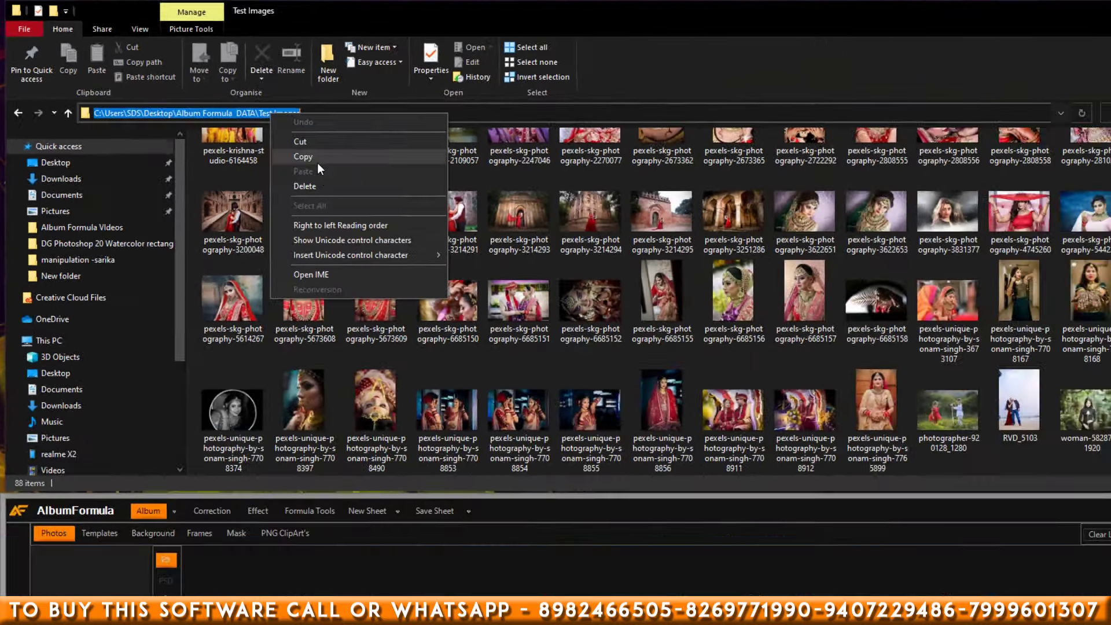
pyautogui.click(304, 157)
pyautogui.click(71, 602)
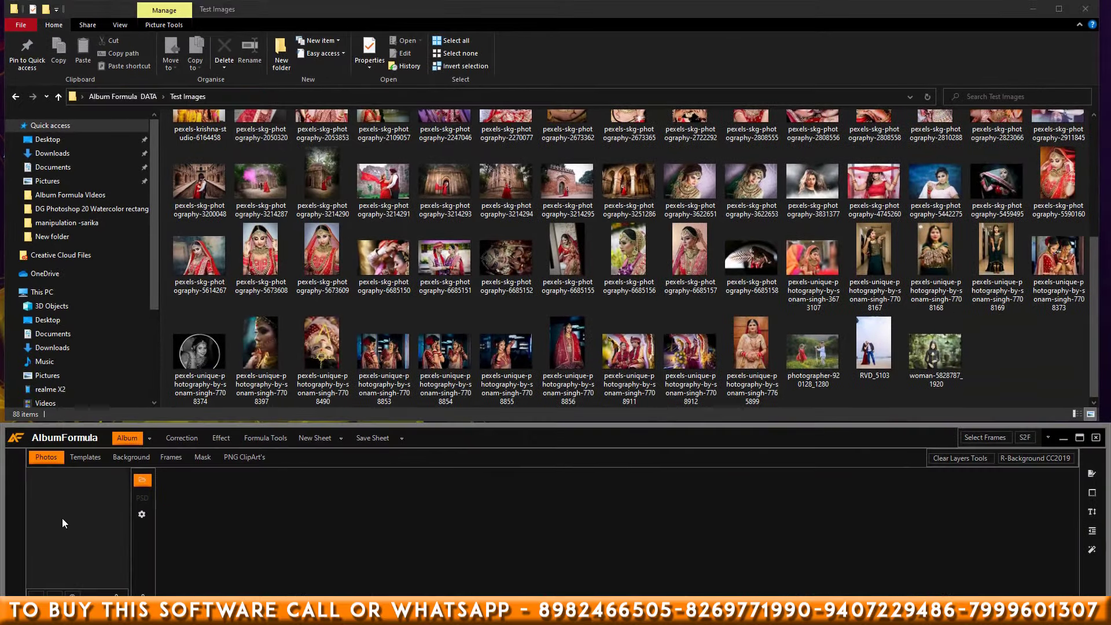
pyautogui.hotkey('ctrl', 'v')
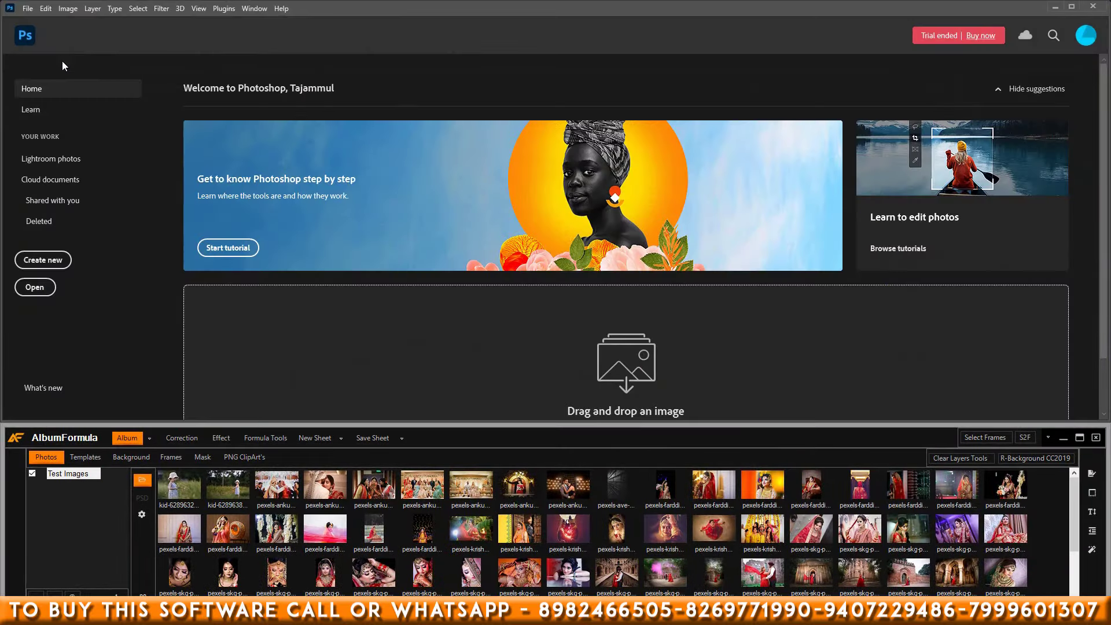
# - Leave Photoshop's home screen and load the converted PSD templates folder from New Volume (F:) into AlbumFormula's auto template panel
pyautogui.click(30, 40)
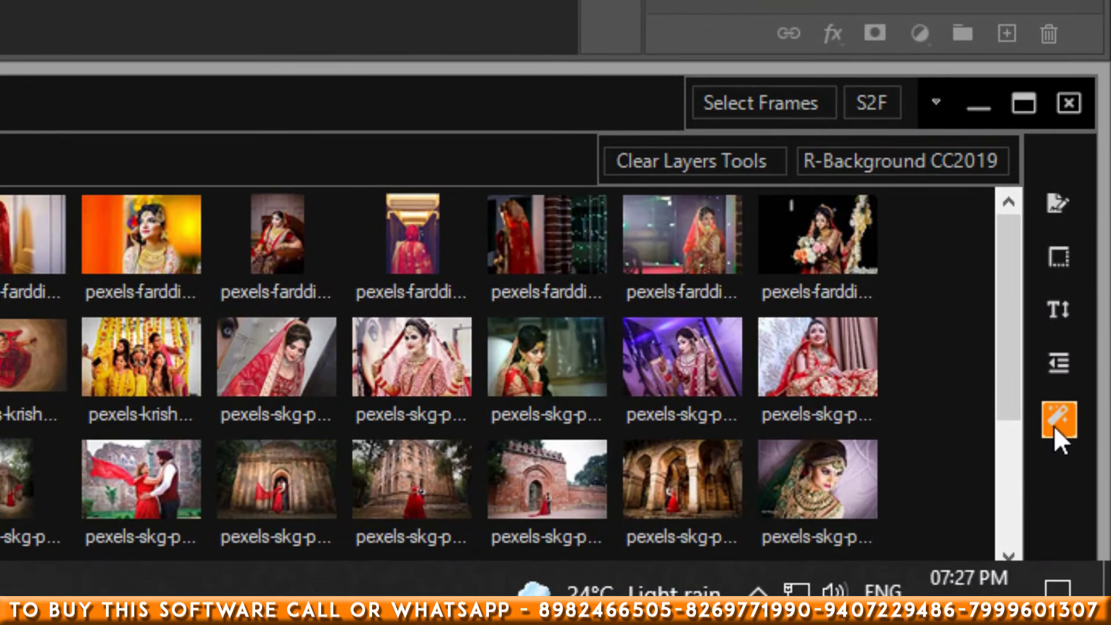
pyautogui.click(1054, 427)
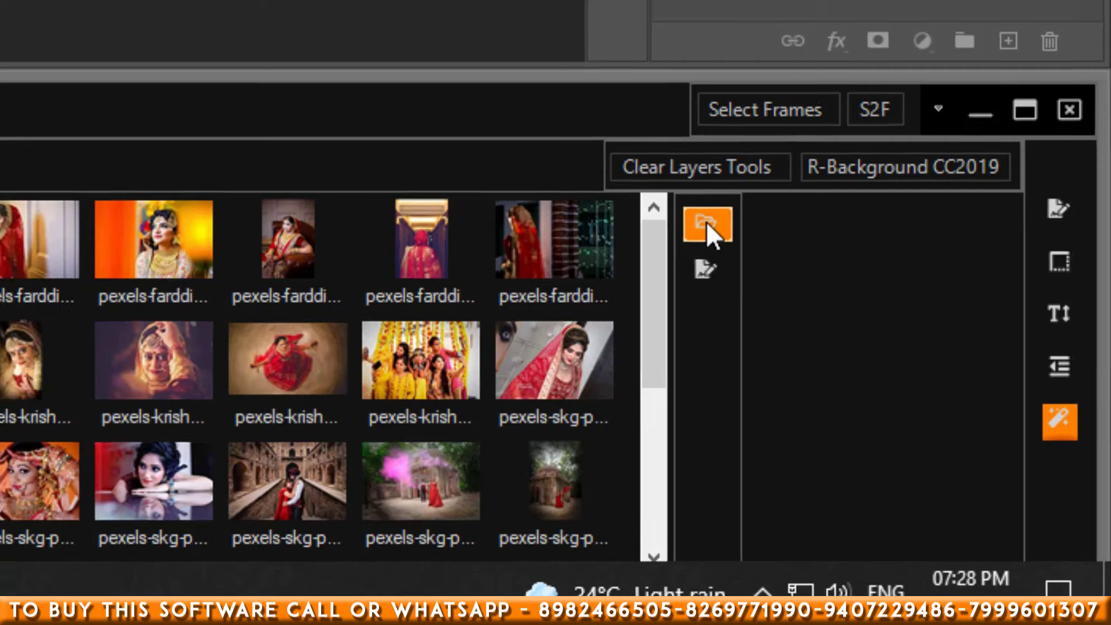
pyautogui.click(701, 218)
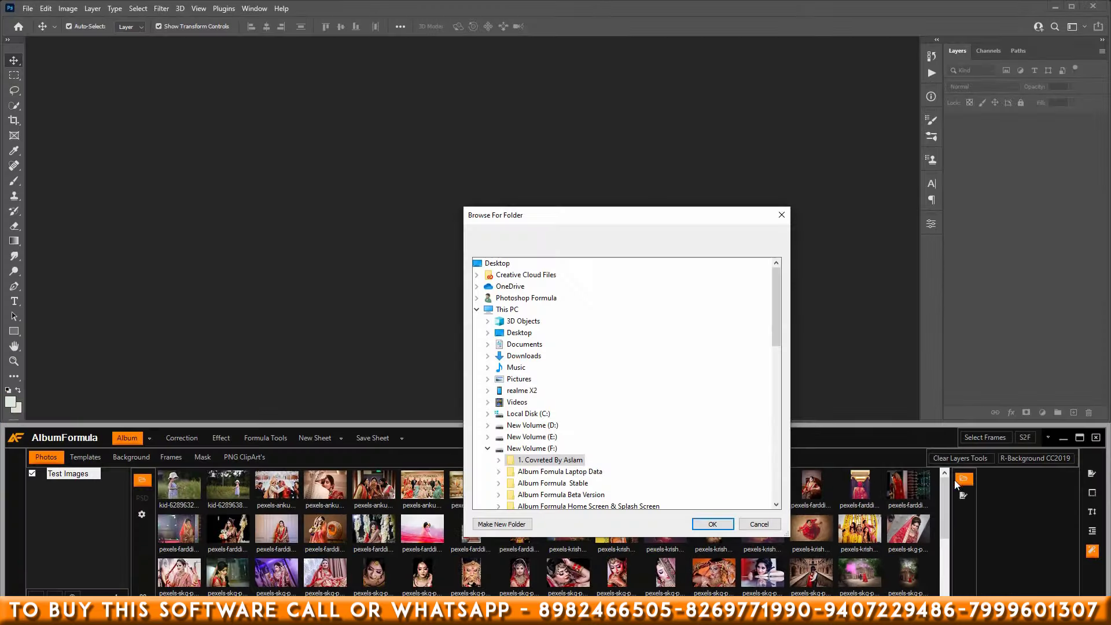
pyautogui.scroll(-4, 531, 446)
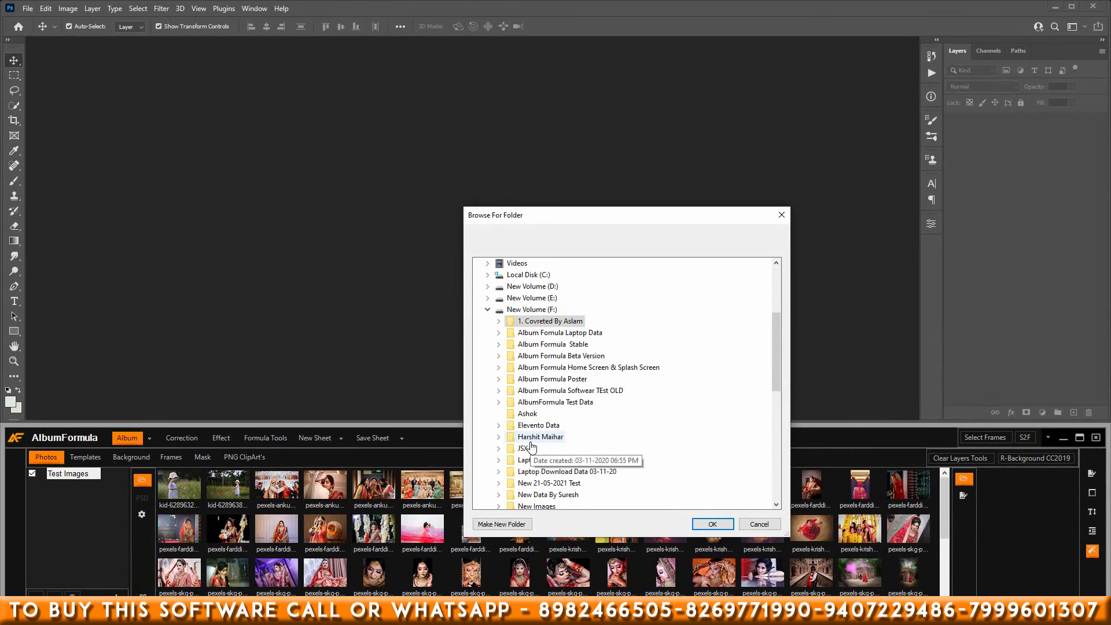
pyautogui.doubleClick(513, 323)
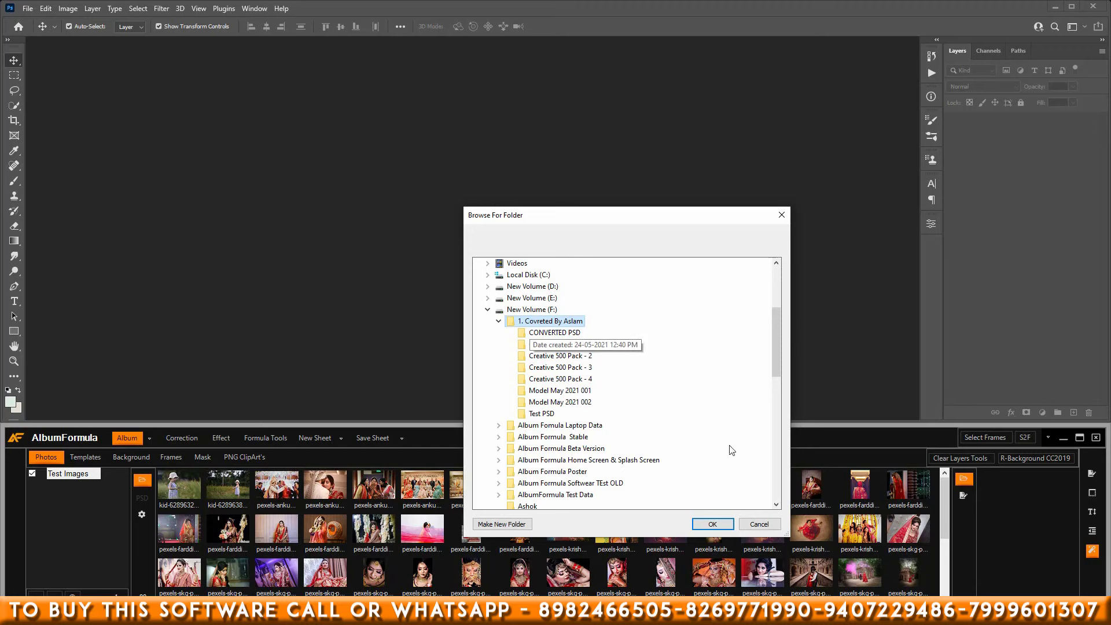
pyautogui.click(728, 526)
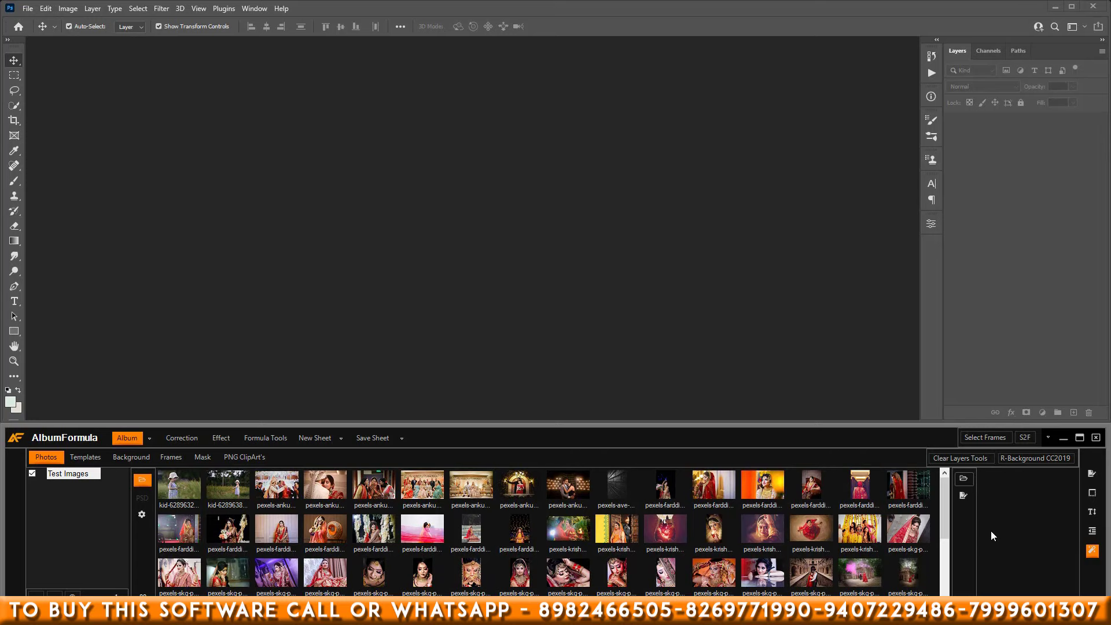
# - Turn on AlbumFormula's TopMost window option
pyautogui.click(1048, 437)
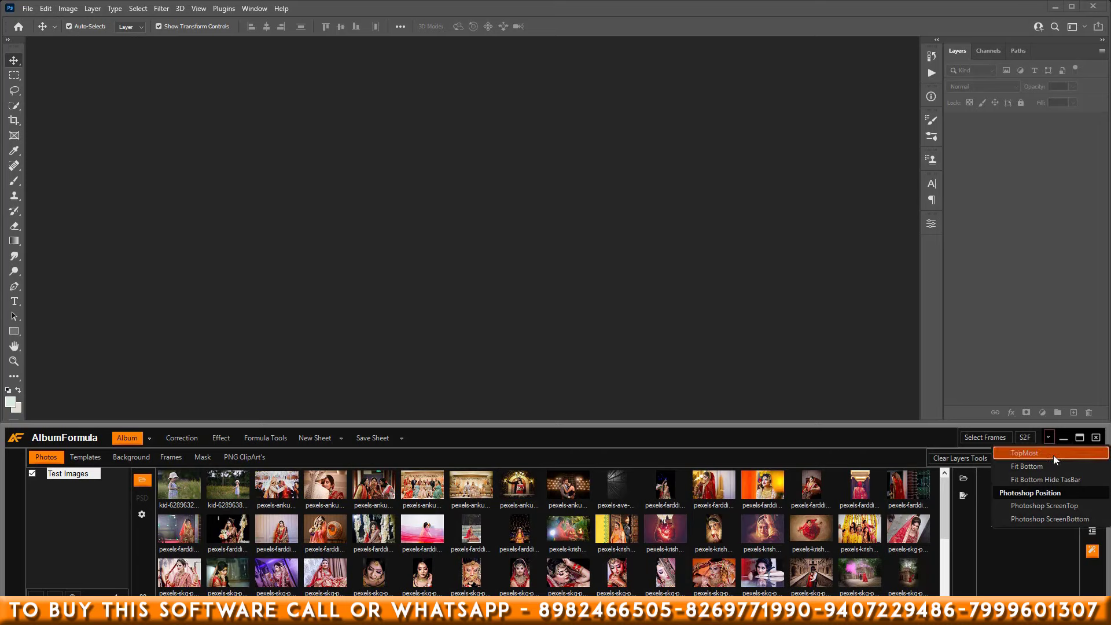
pyautogui.click(1053, 455)
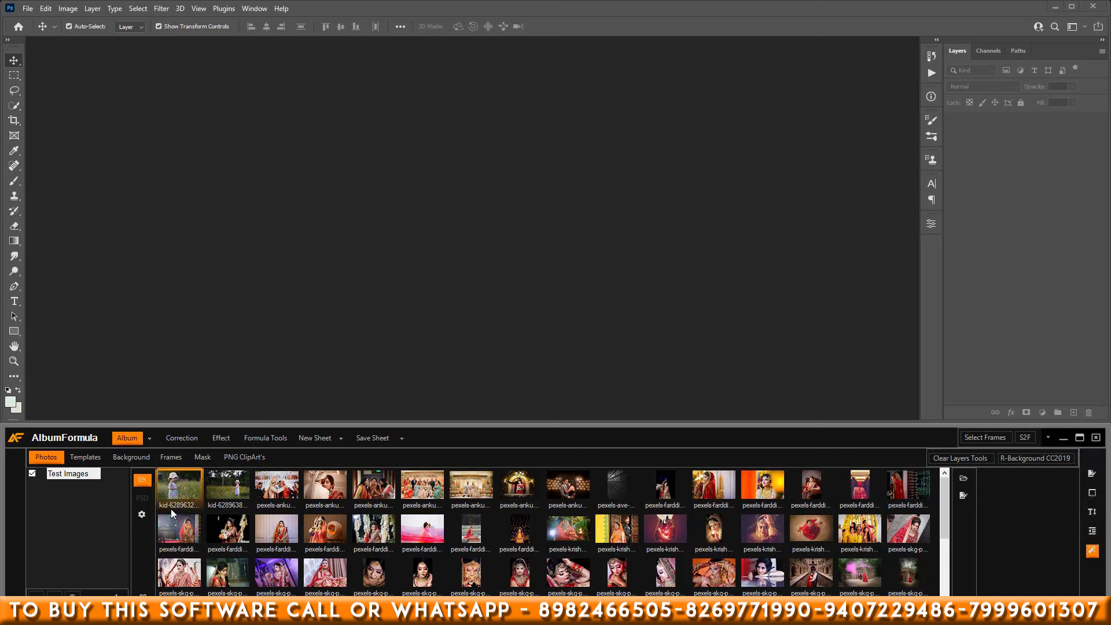
# - Set the After Completed Images process to MarkColors in the photo settings
pyautogui.click(144, 518)
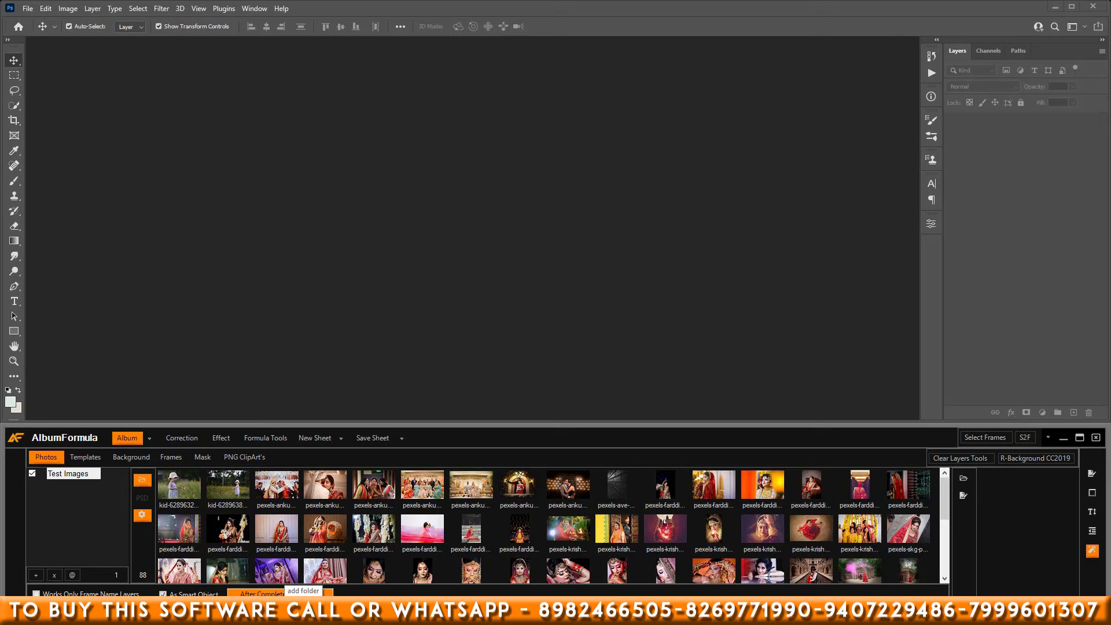
pyautogui.click(257, 593)
pyautogui.moveTo(543, 395); pyautogui.dragTo(549, 141)
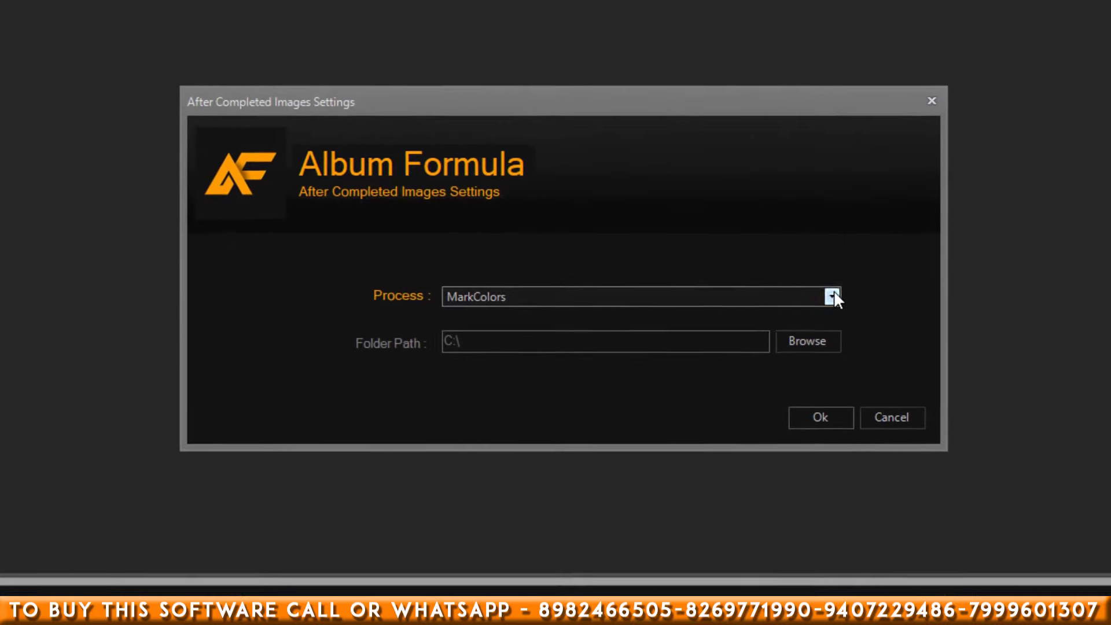
pyautogui.click(719, 256)
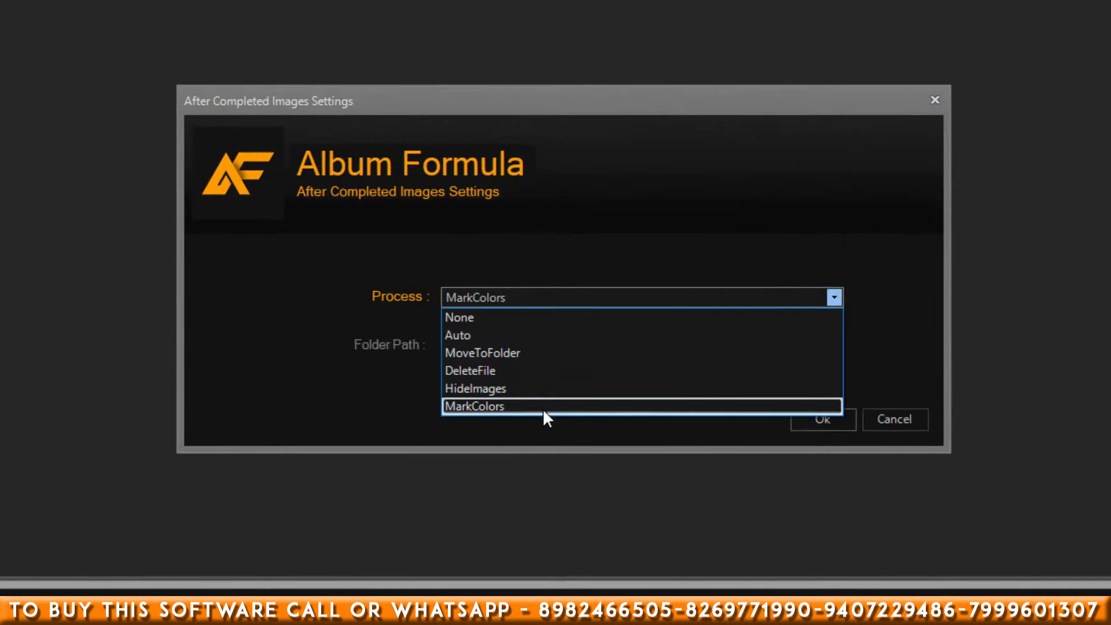
pyautogui.click(505, 407)
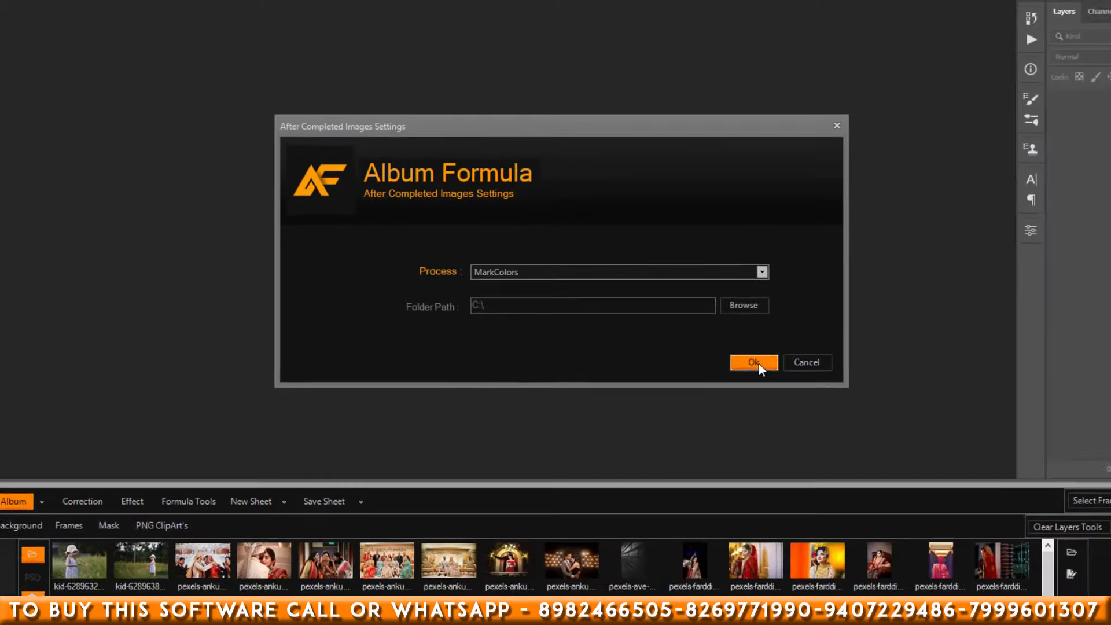
pyautogui.click(827, 420)
# - Select the first eight photos and generate an album sheet from the 8-frame template AlbumFormula_36x12_8F_8h0v_(13), with four rounded frames on one side
pyautogui.click(193, 504)
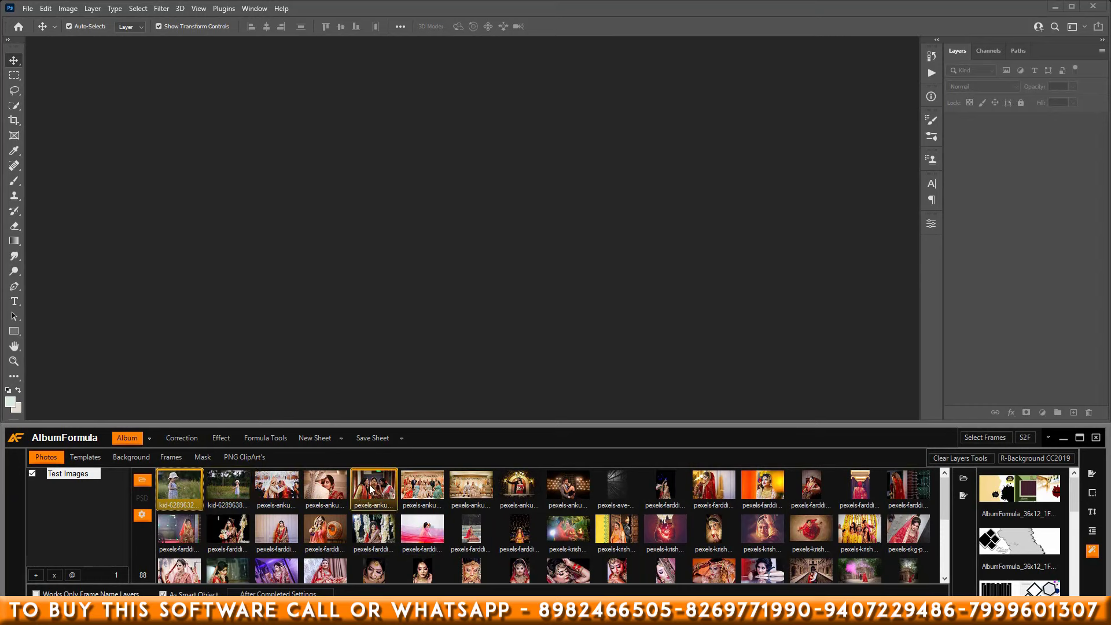
pyautogui.keyDown('shift'); pyautogui.click(529, 488); pyautogui.keyUp('shift')
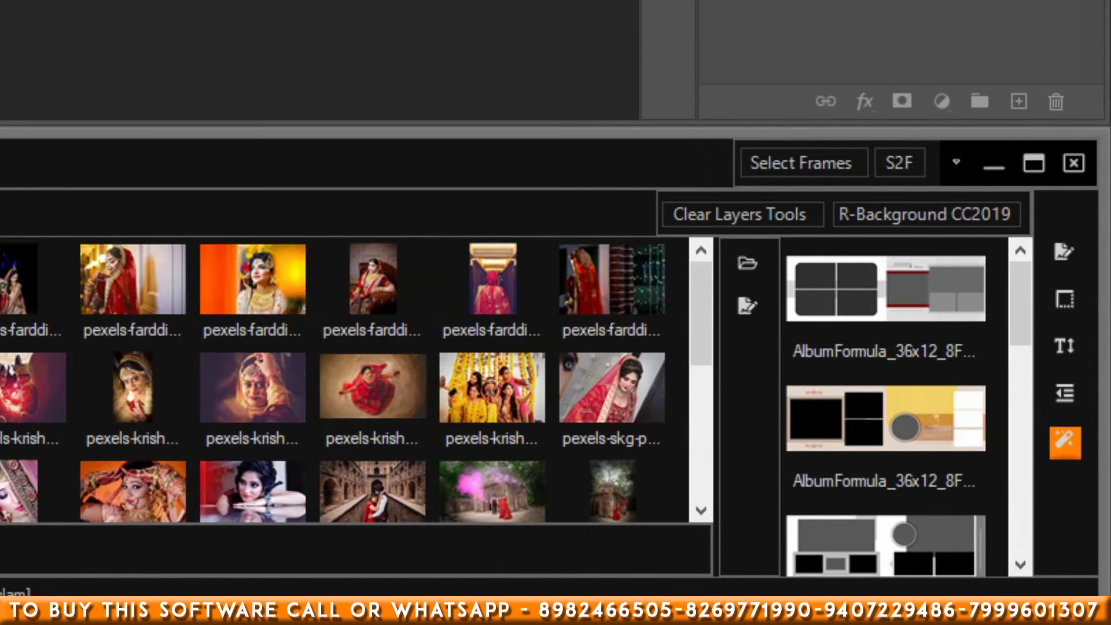
pyautogui.scroll(-2, 873, 324)
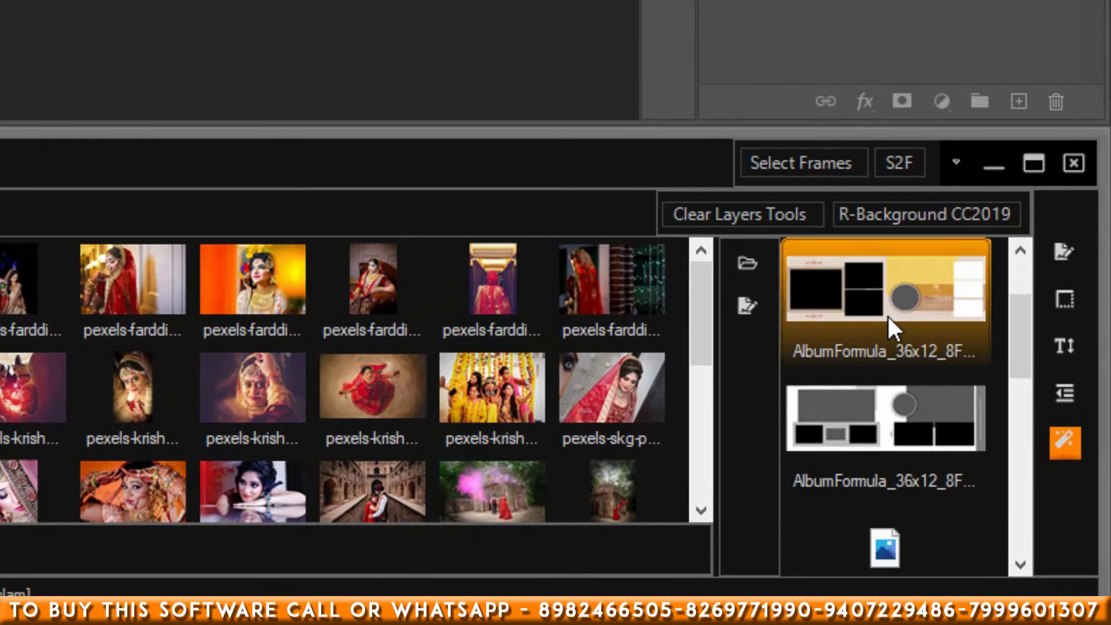
pyautogui.scroll(-5, 888, 316)
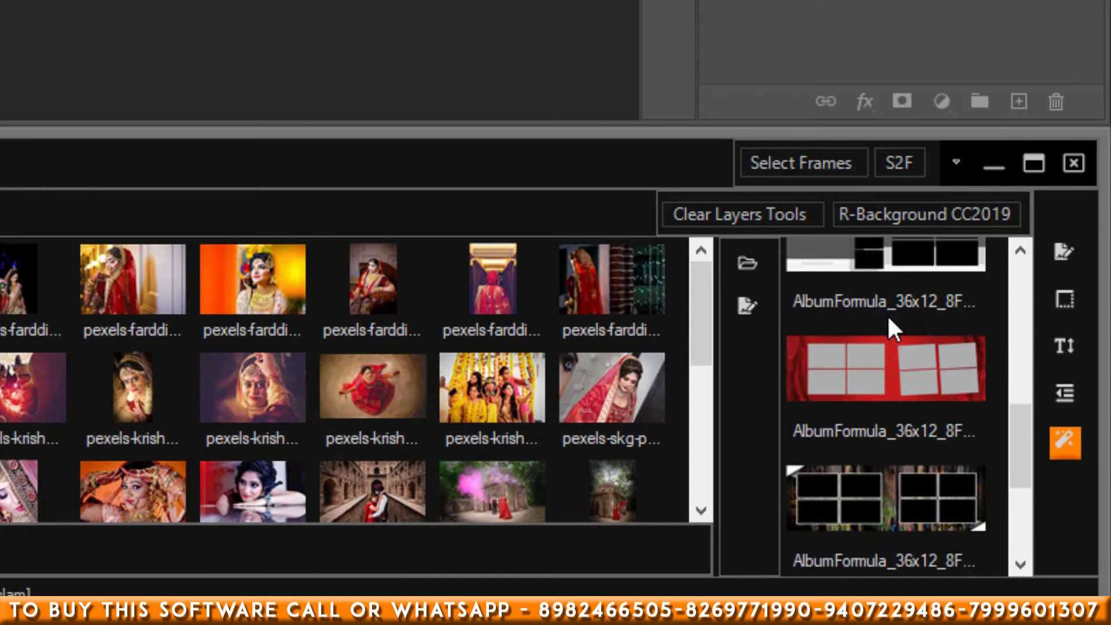
pyautogui.scroll(-1, 891, 353)
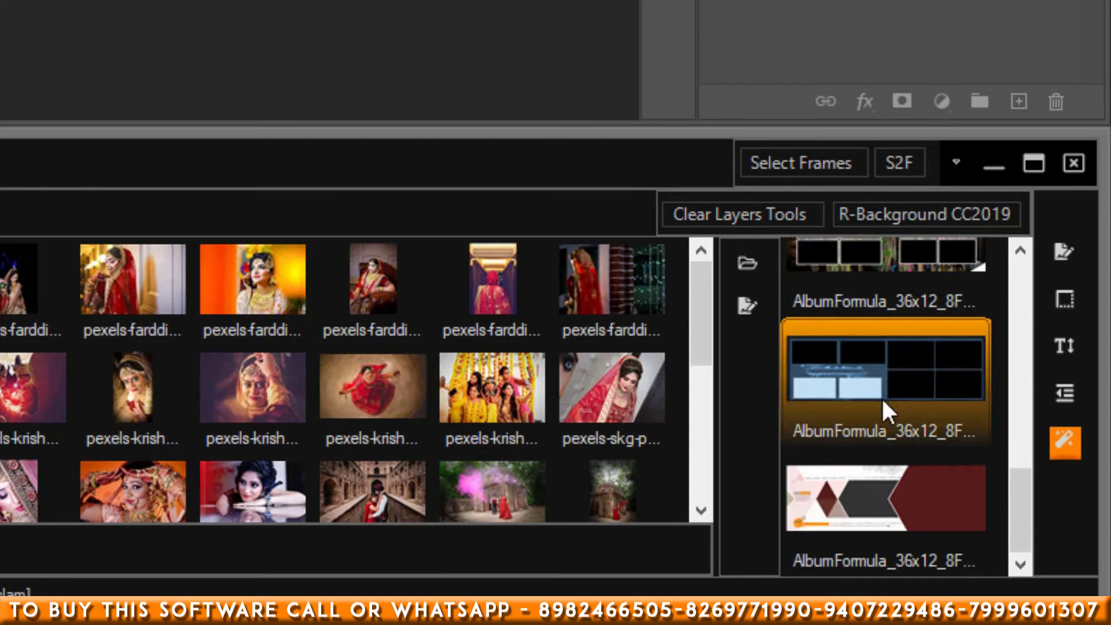
pyautogui.scroll(10, 891, 415)
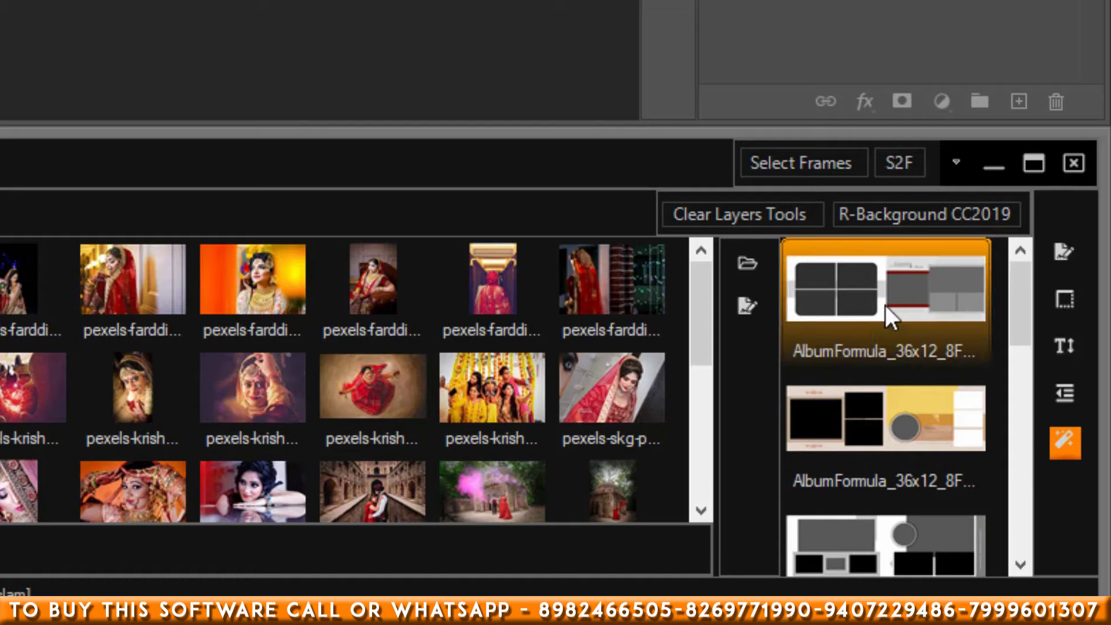
pyautogui.click(897, 287)
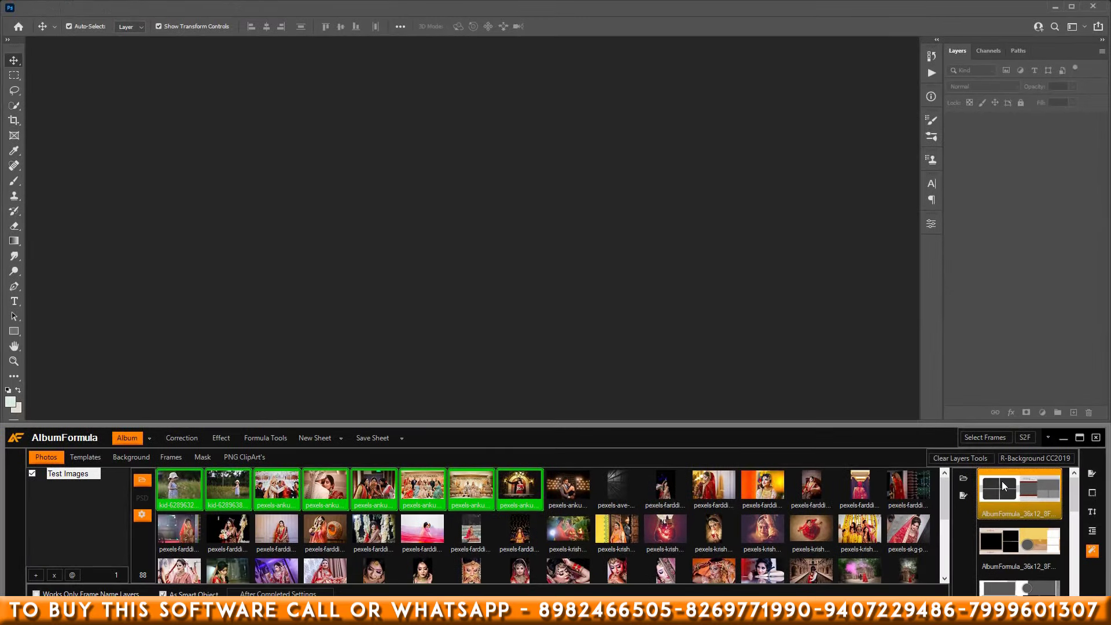
pyautogui.doubleClick(1003, 484)
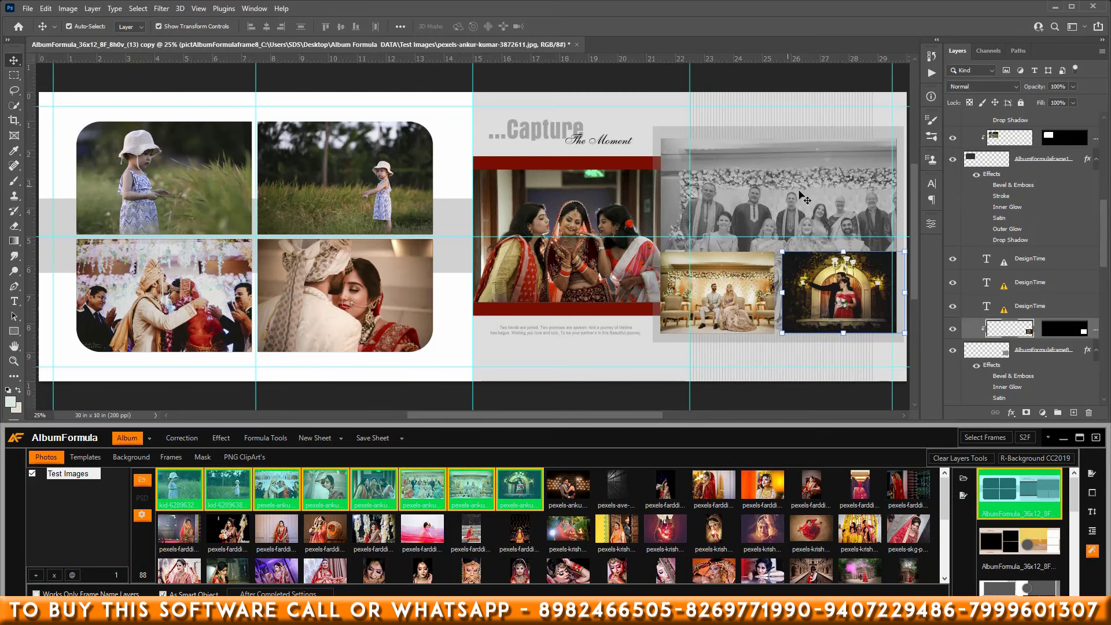
# - Set the frame layer behind the faded group photo to Normal blend mode and 100% opacity
pyautogui.click(819, 203)
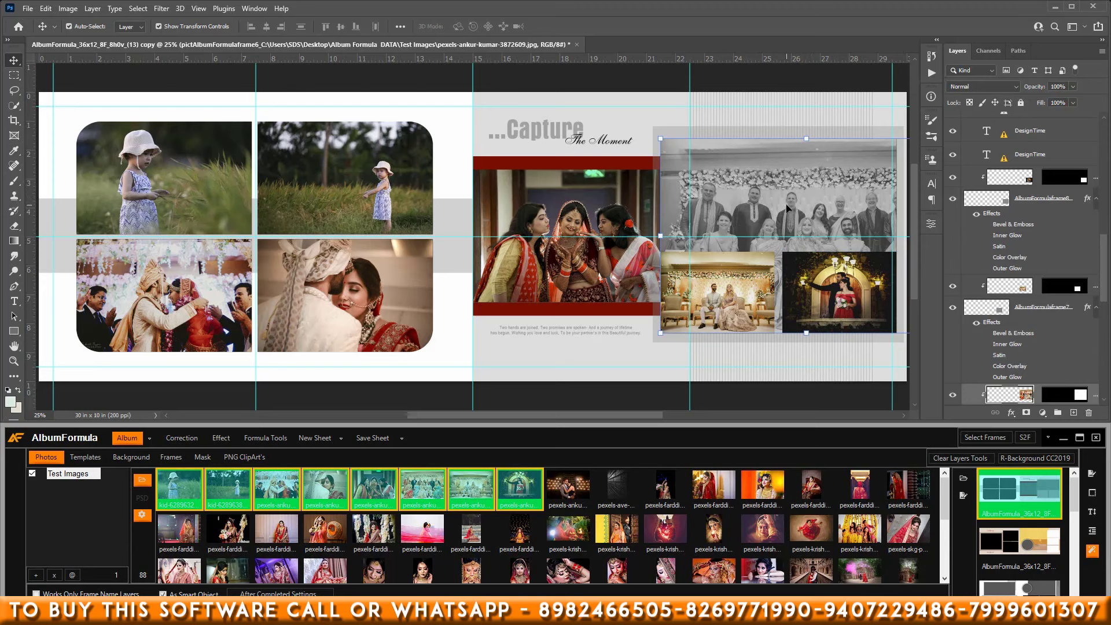
pyautogui.scroll(-3, 1070, 234)
pyautogui.click(1042, 330)
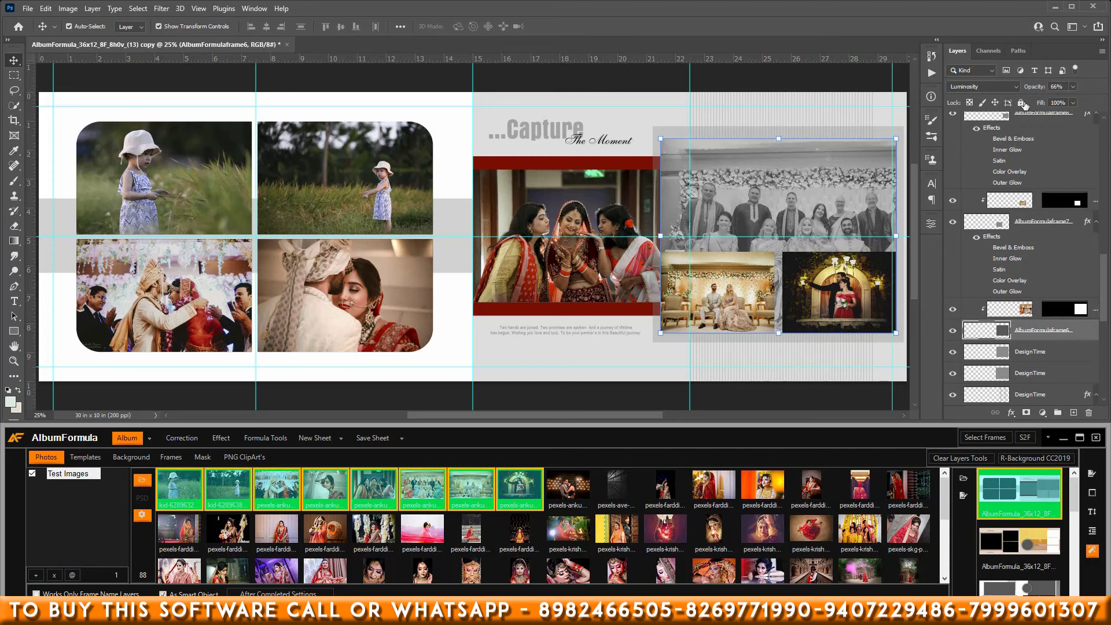
pyautogui.click(1001, 87)
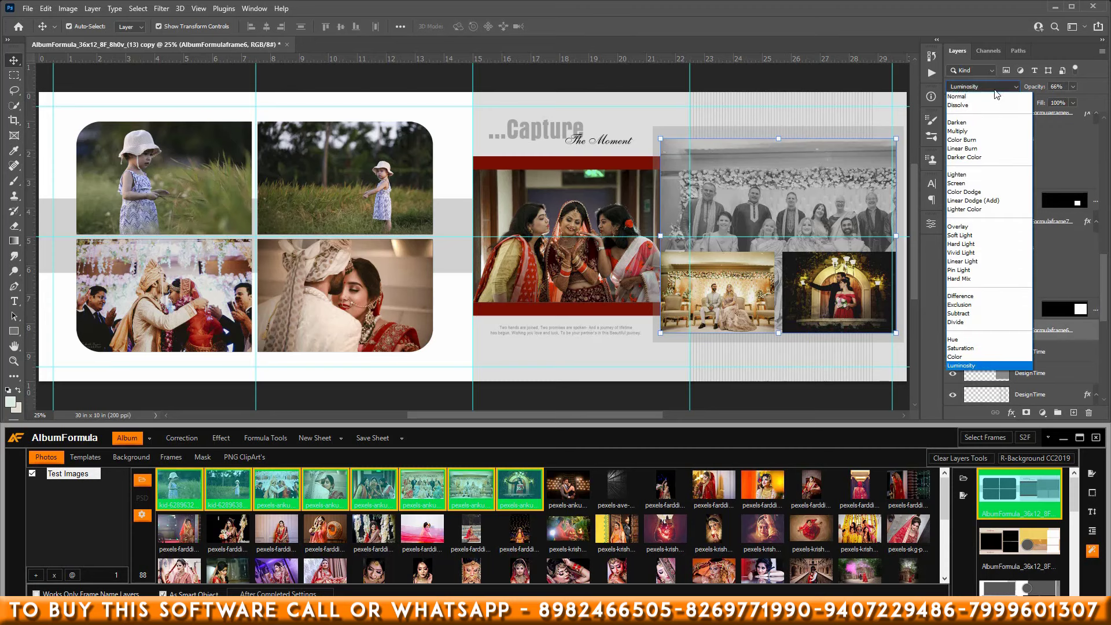
pyautogui.click(981, 99)
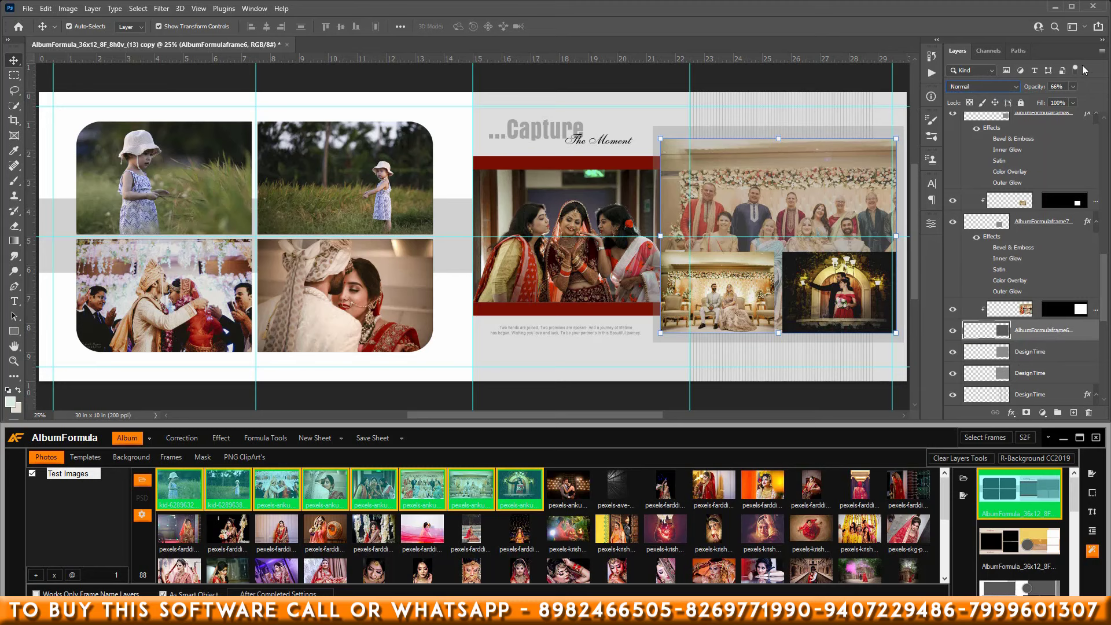
pyautogui.moveTo(1031, 91); pyautogui.dragTo(1053, 91)
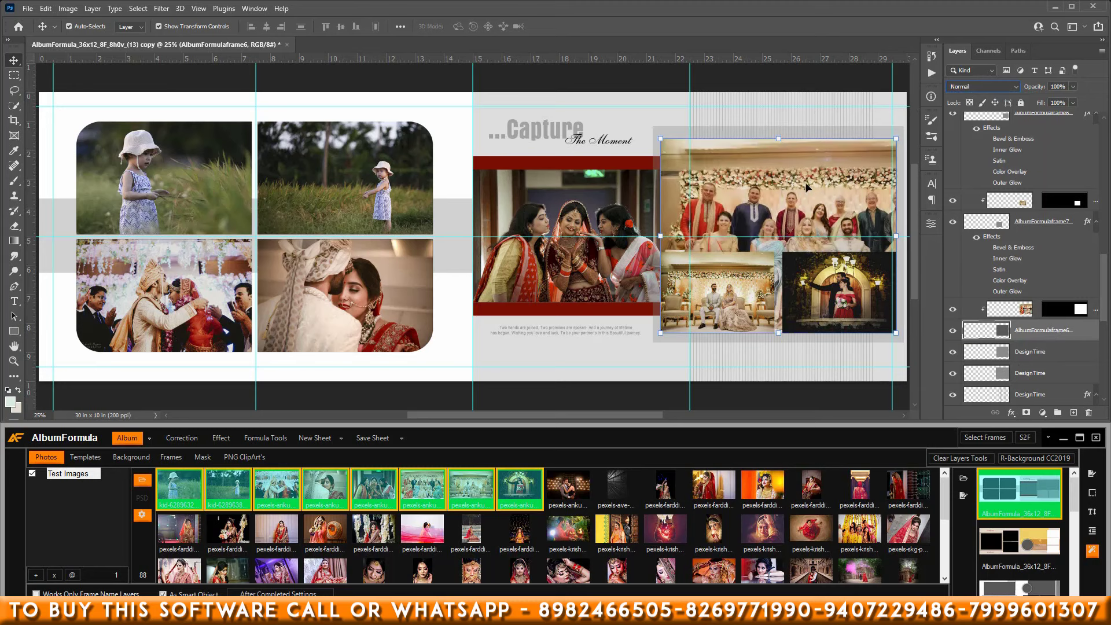
# - Reposition the group photo up and slightly left inside its frame so the people show fully, and deselect it
pyautogui.click(711, 262)
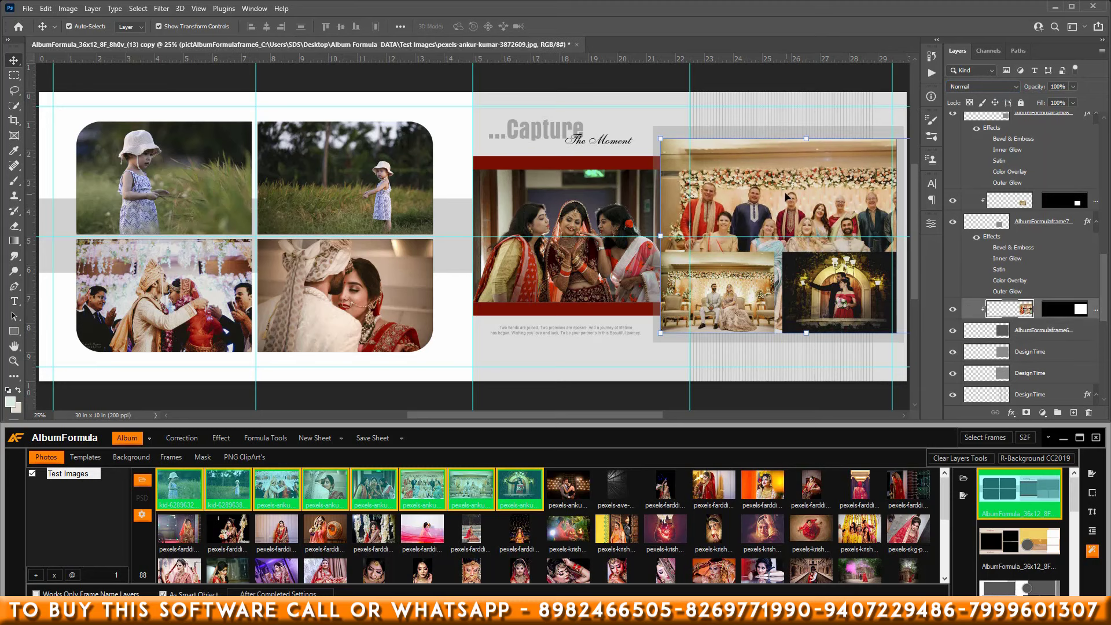
pyautogui.moveTo(833, 195); pyautogui.dragTo(821, 180)
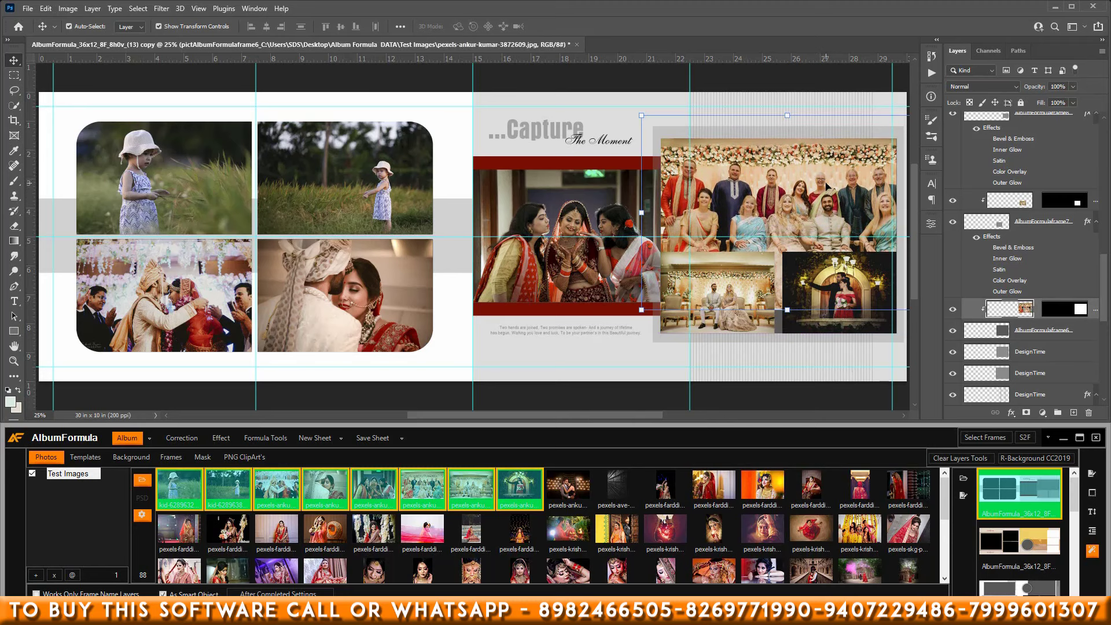
pyautogui.click(765, 402)
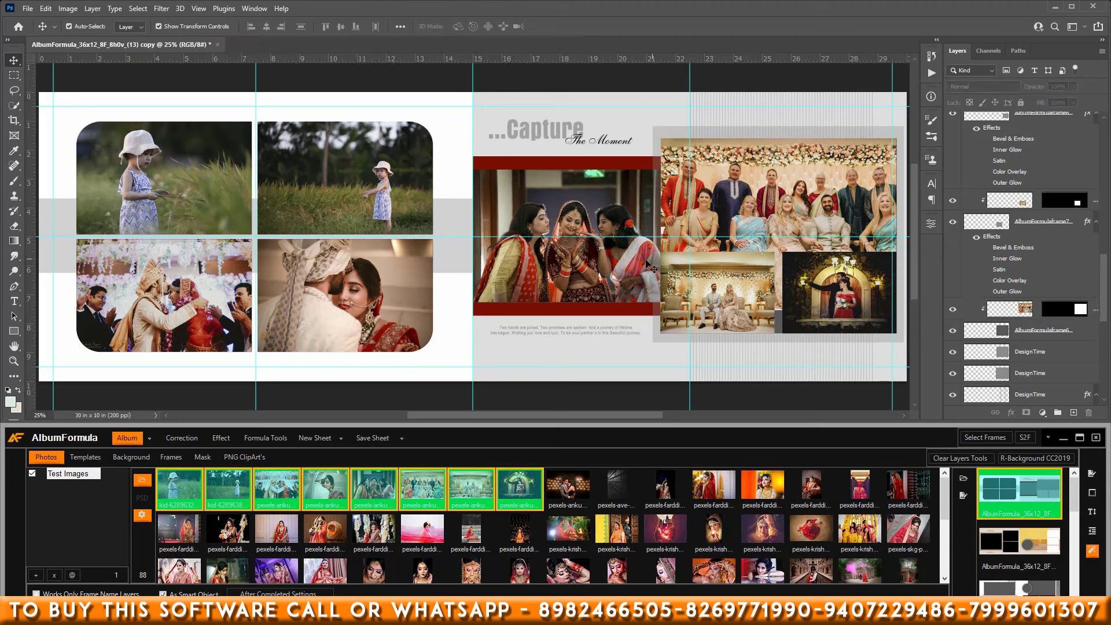
# - Swap the images of the three-women photo and the dark balcony couple photo with Swap Image
pyautogui.click(544, 253)
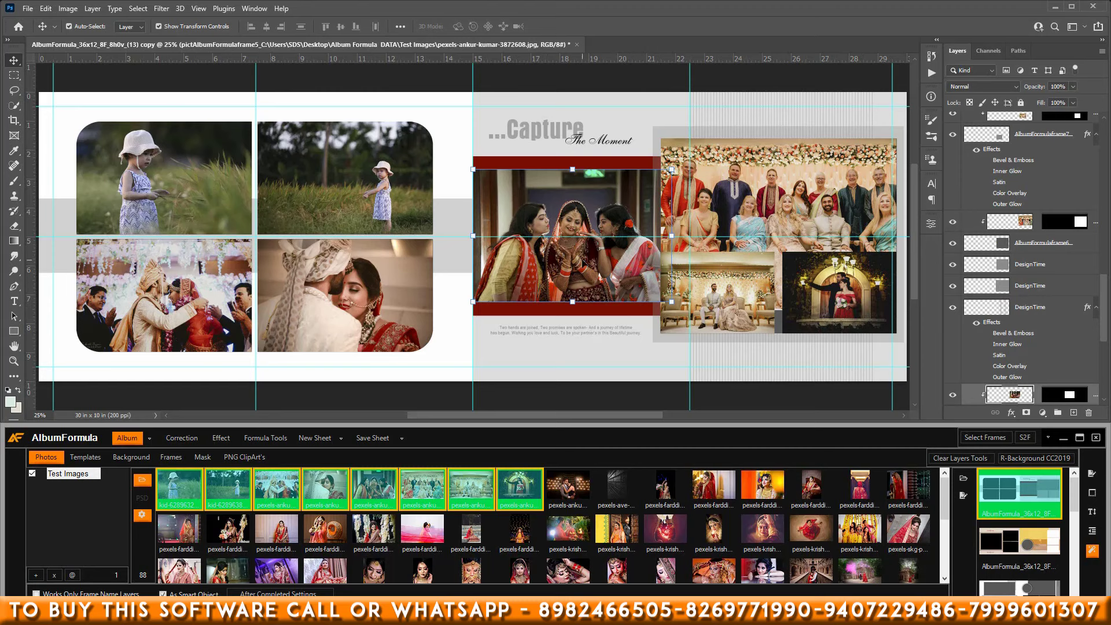
pyautogui.click(868, 304)
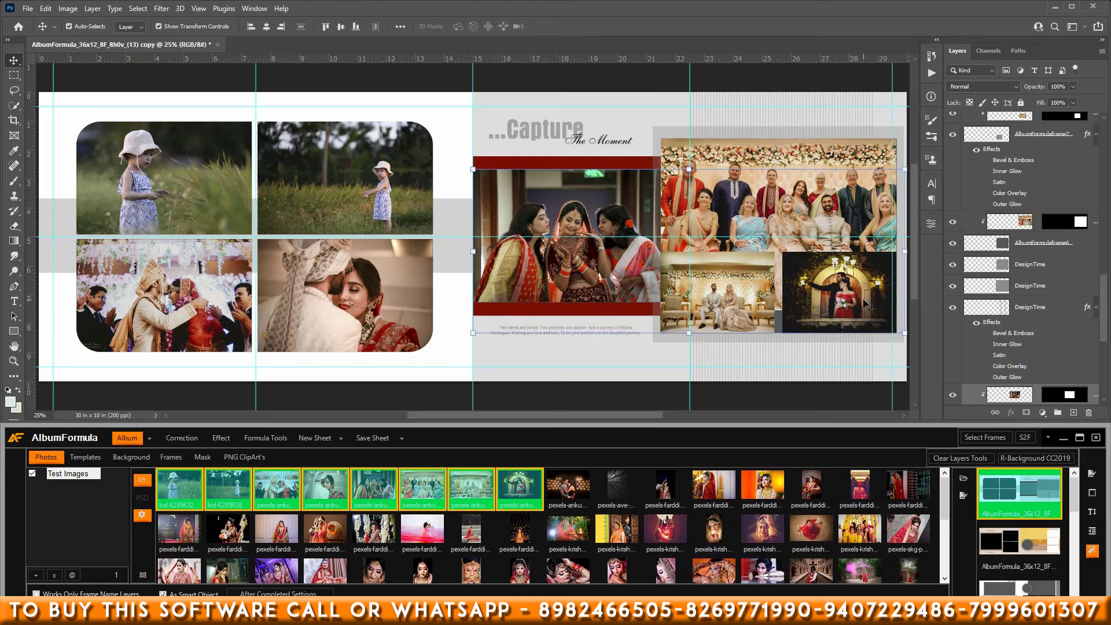
pyautogui.click(1092, 533)
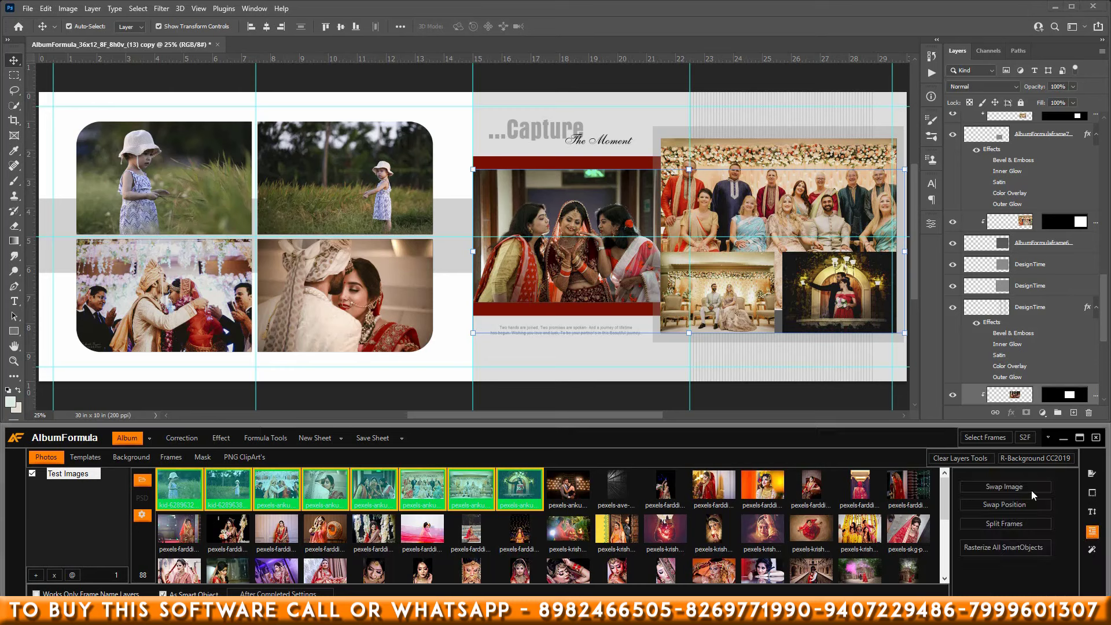
pyautogui.click(1030, 486)
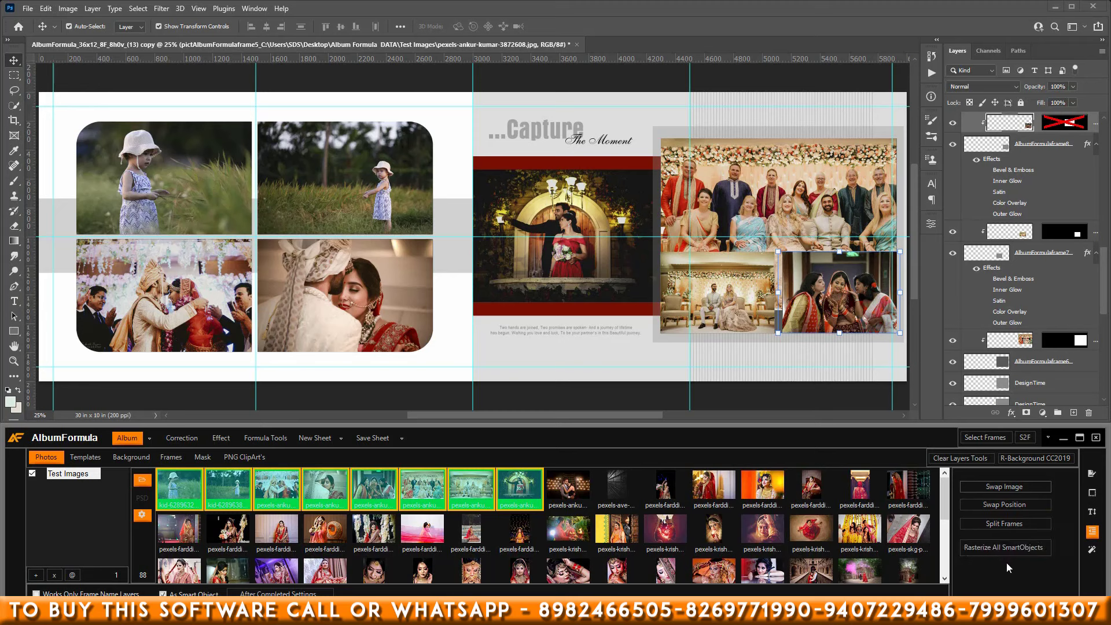
# - Return to the auto templates and select the next seven unused photos, the ninth through the fifteenth
pyautogui.click(1092, 551)
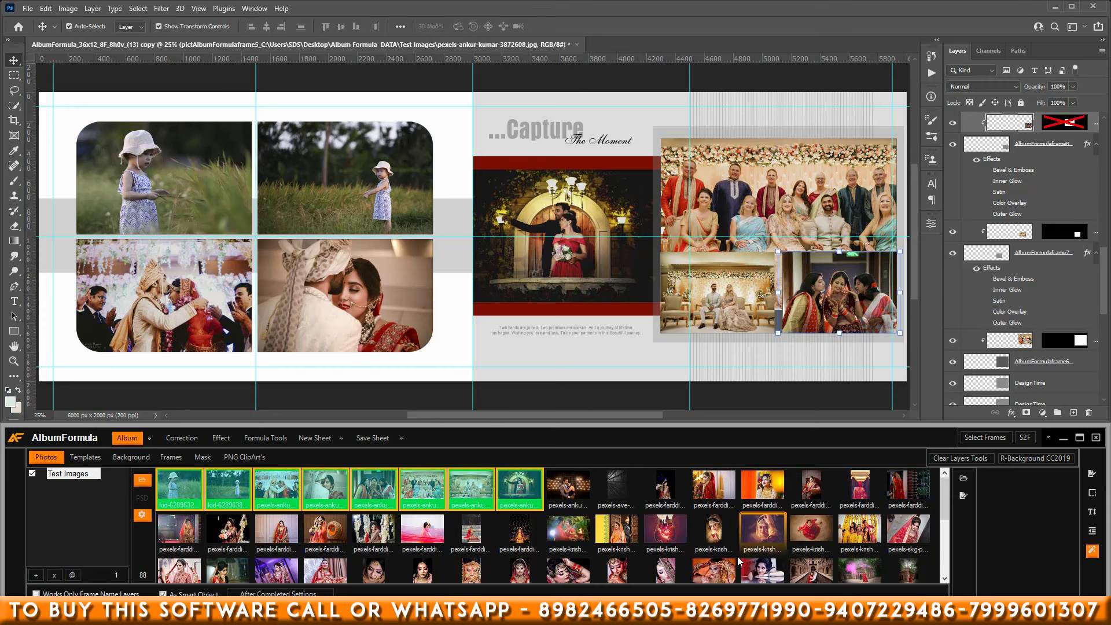
pyautogui.click(568, 493)
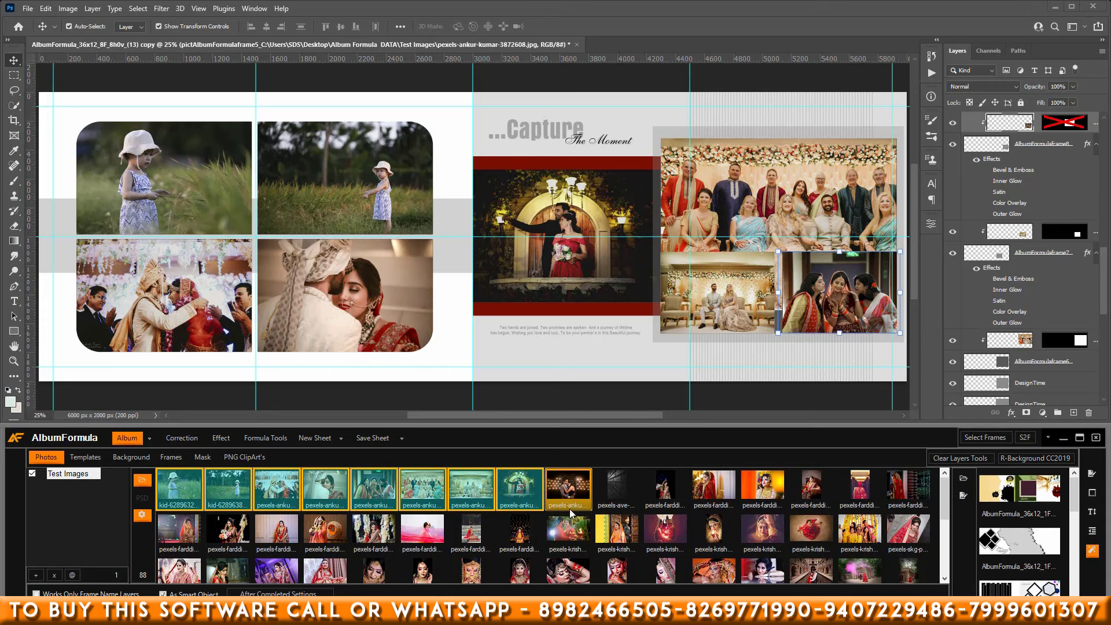
pyautogui.click(627, 489)
pyautogui.click(665, 495)
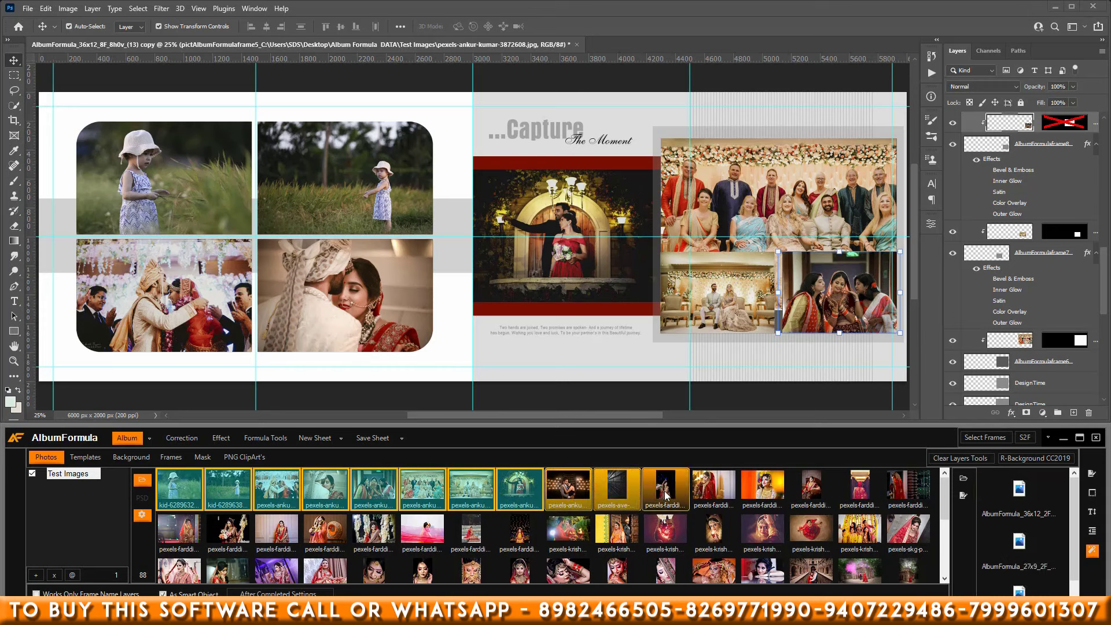
pyautogui.click(714, 491)
pyautogui.click(763, 490)
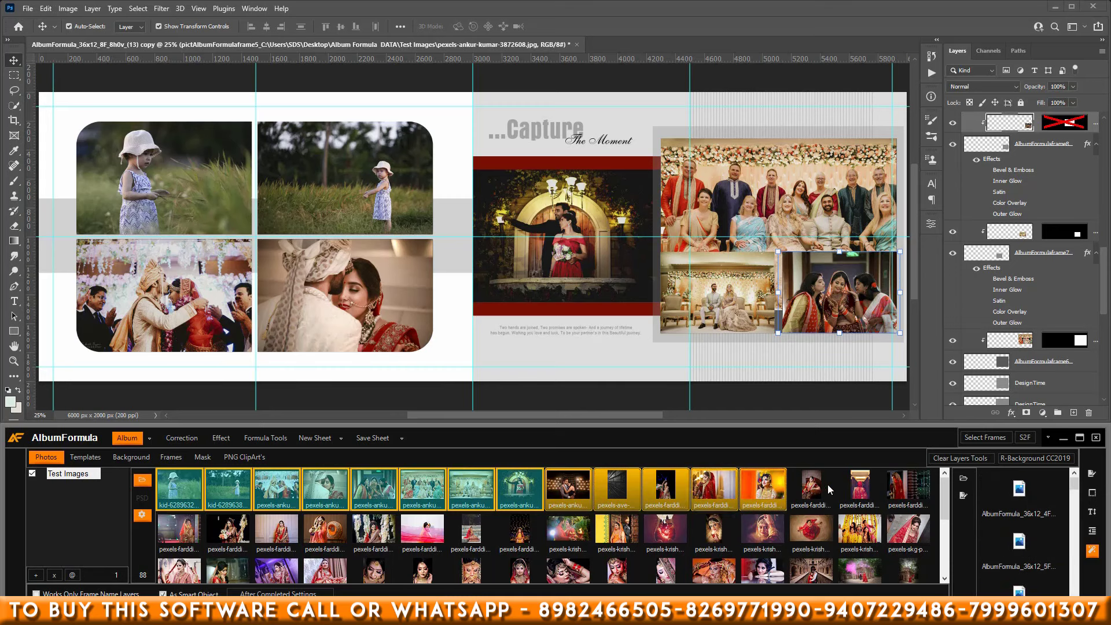
pyautogui.click(828, 489)
pyautogui.click(871, 491)
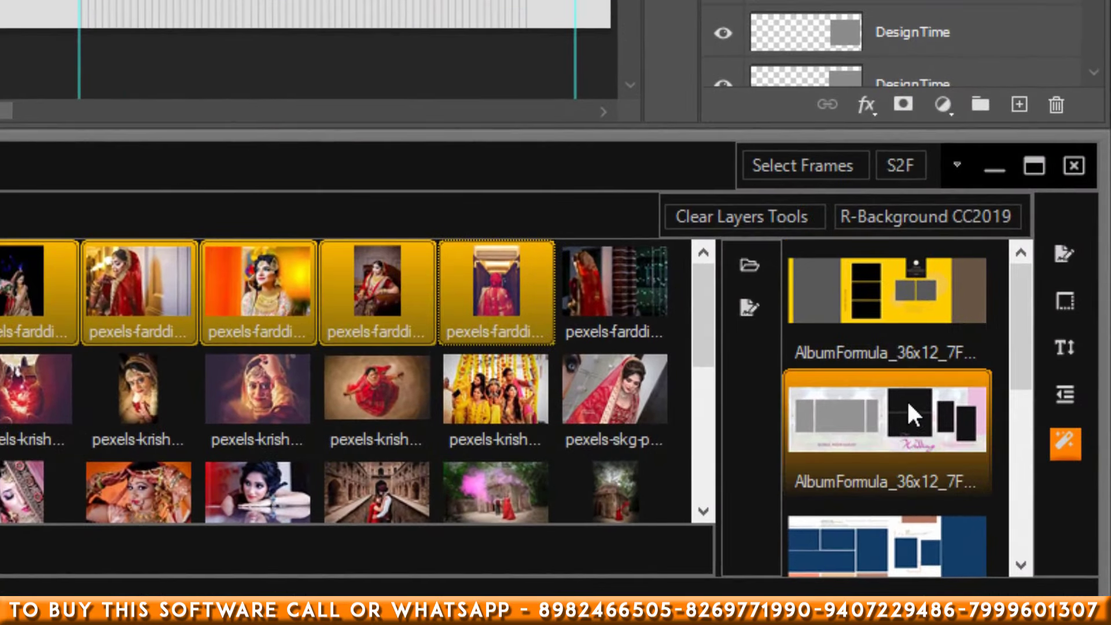
# - Generate a second sheet from the blue-framed 7-frame template AlbumFormula_36x12_7F_3h4v_01 (14)
pyautogui.scroll(-1, 908, 396)
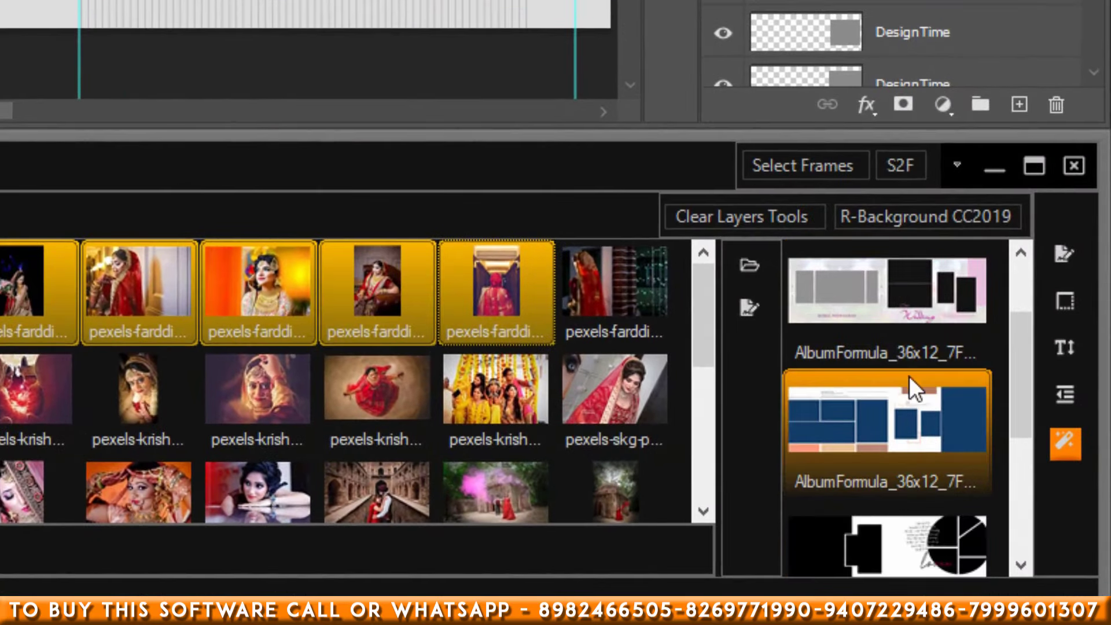
pyautogui.scroll(-1, 918, 405)
pyautogui.scroll(-2, 920, 409)
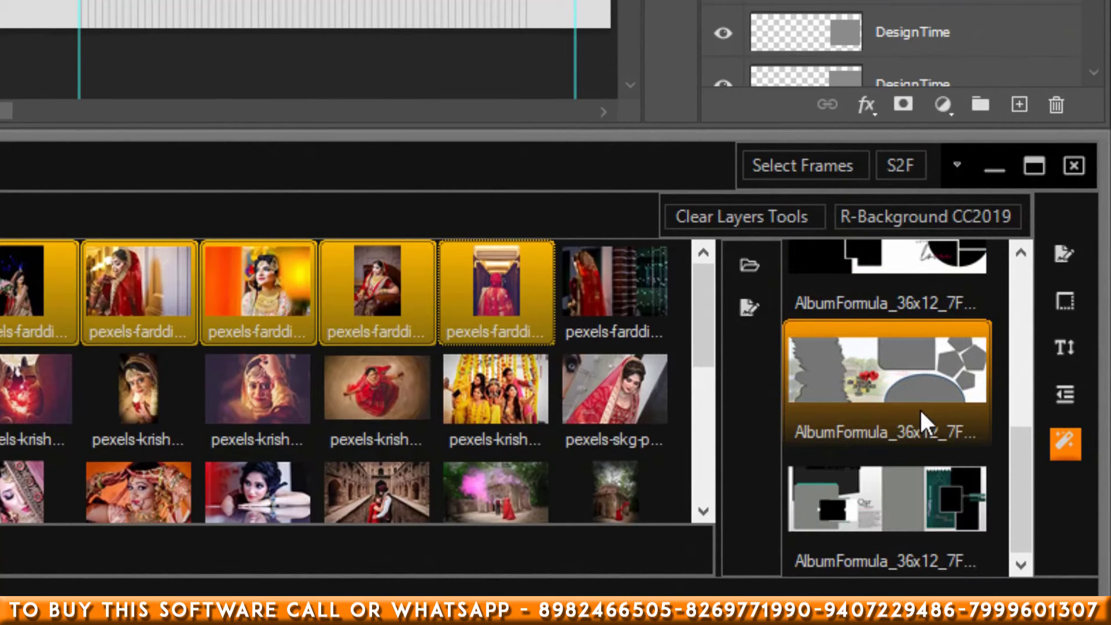
pyautogui.click(883, 358)
pyautogui.scroll(5, 948, 361)
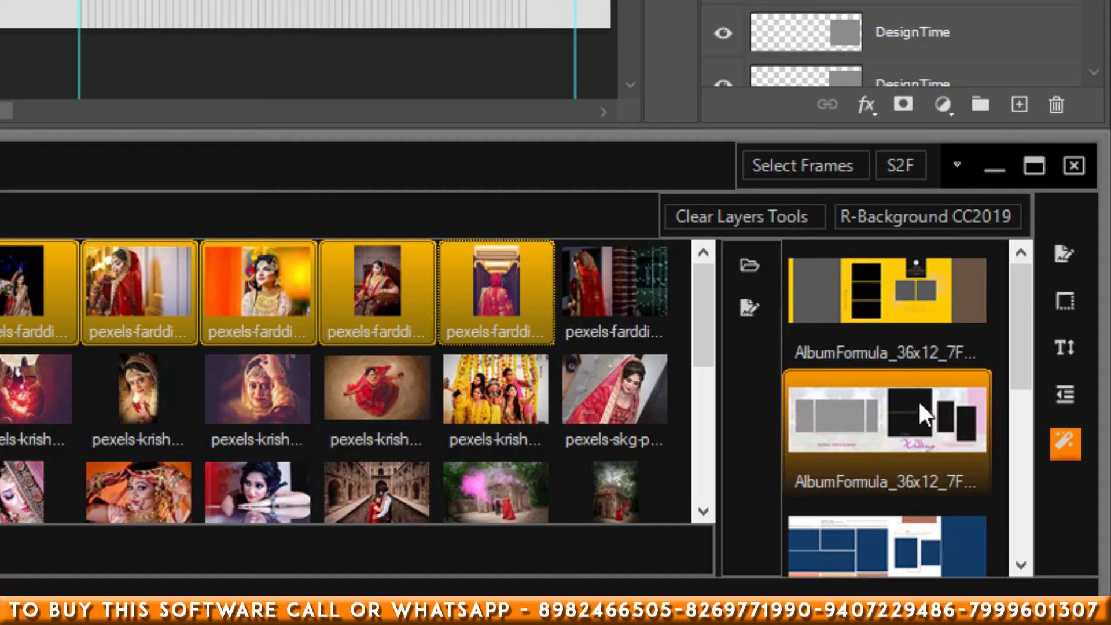
pyautogui.scroll(-1, 914, 368)
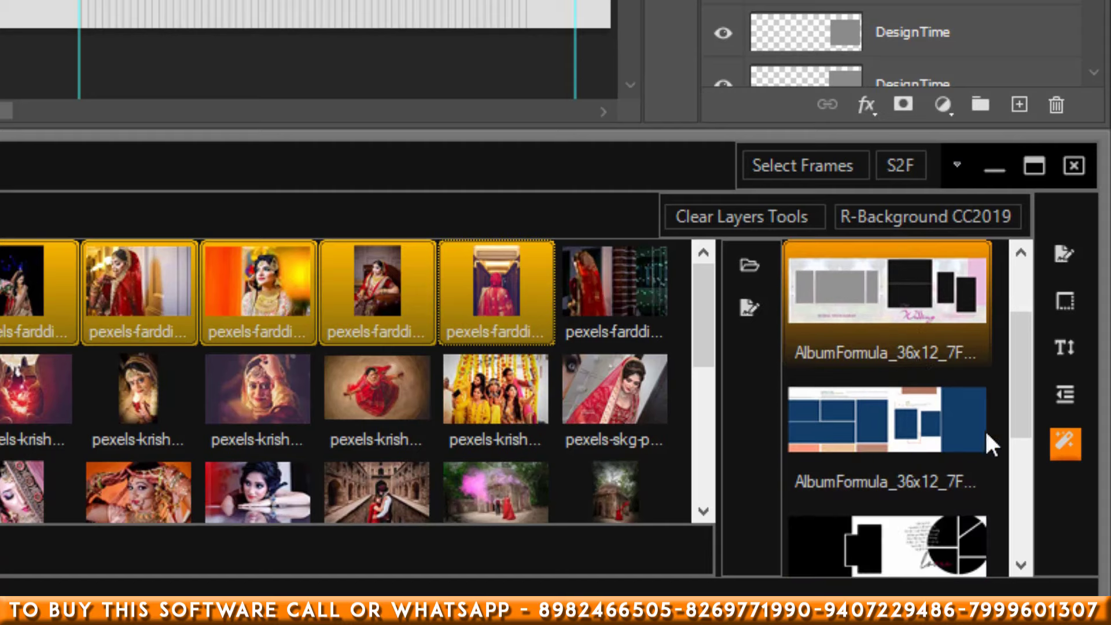
pyautogui.click(982, 315)
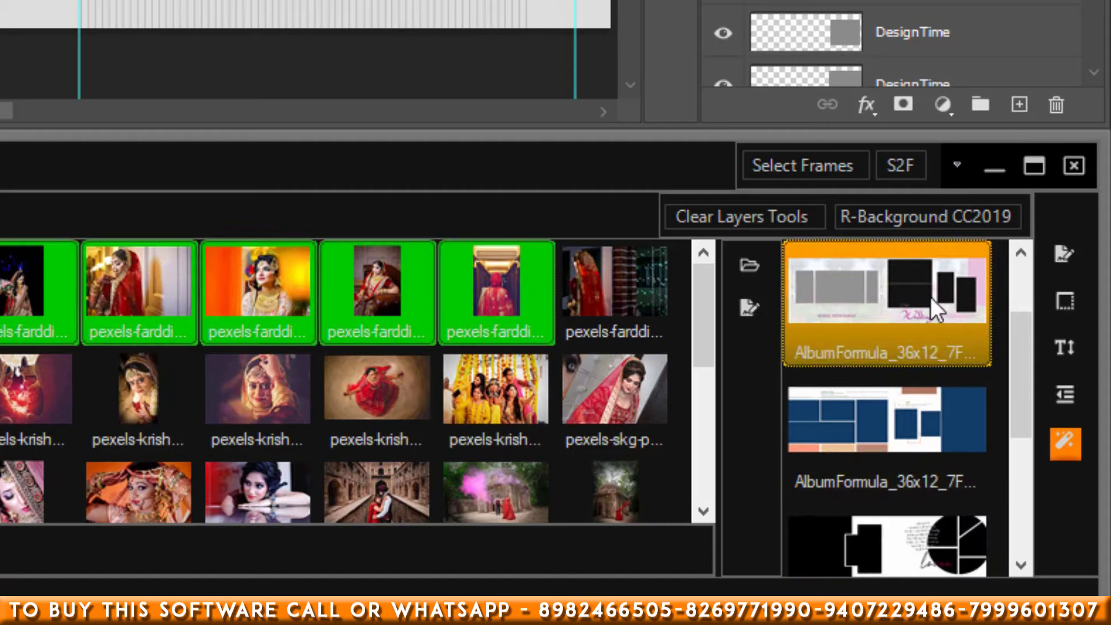
pyautogui.click(925, 440)
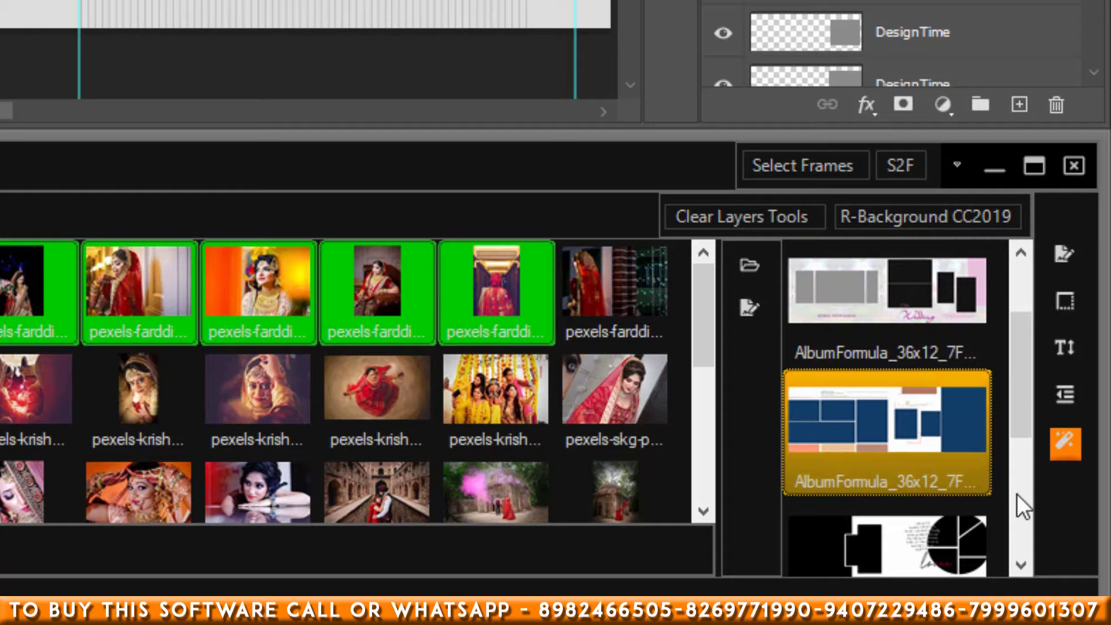
pyautogui.doubleClick(907, 423)
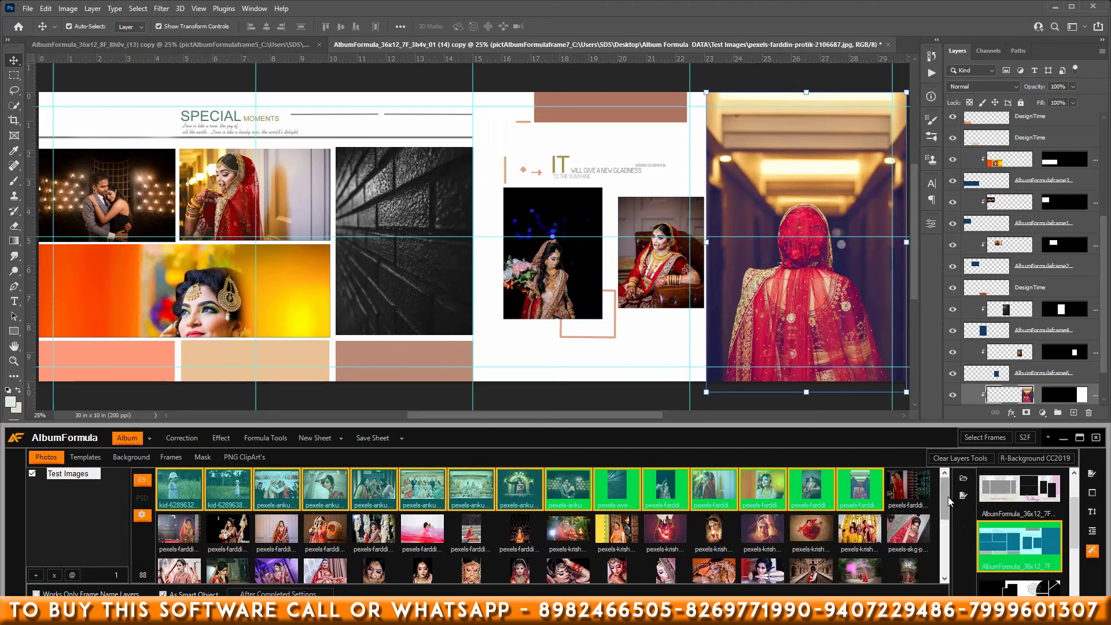
# - Select the sixteenth through eighteenth photos and generate a sheet from the 3-frame template AlbumFormula_36x12_3F_3h0v_Studio Line Creative (259)
pyautogui.click(907, 489)
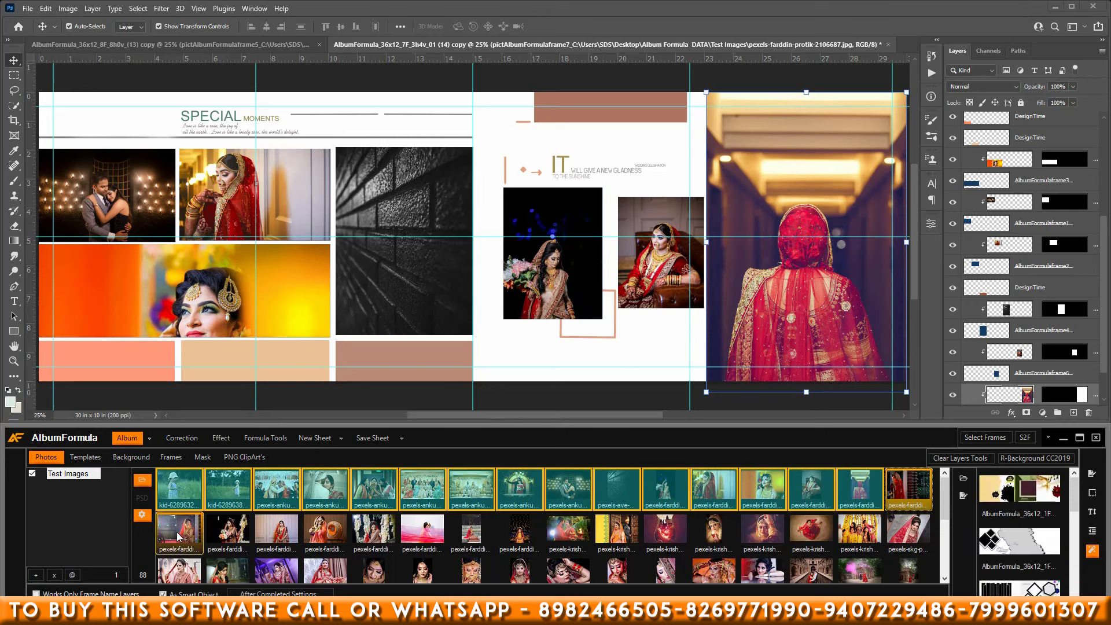
pyautogui.click(223, 538)
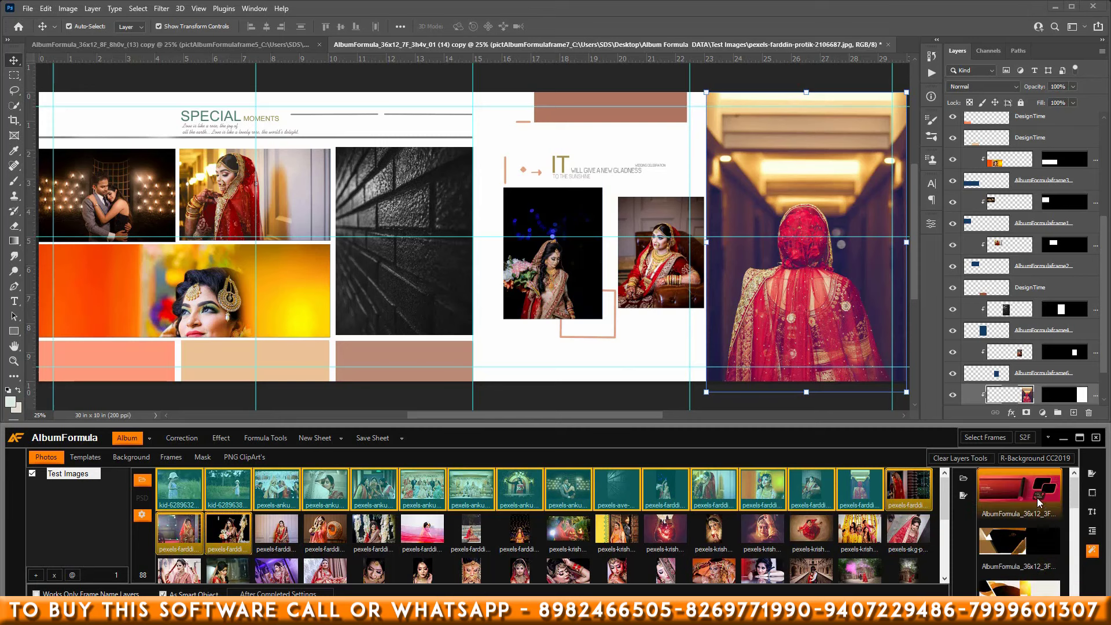
pyautogui.scroll(-4, 1041, 509)
pyautogui.scroll(-4, 1054, 548)
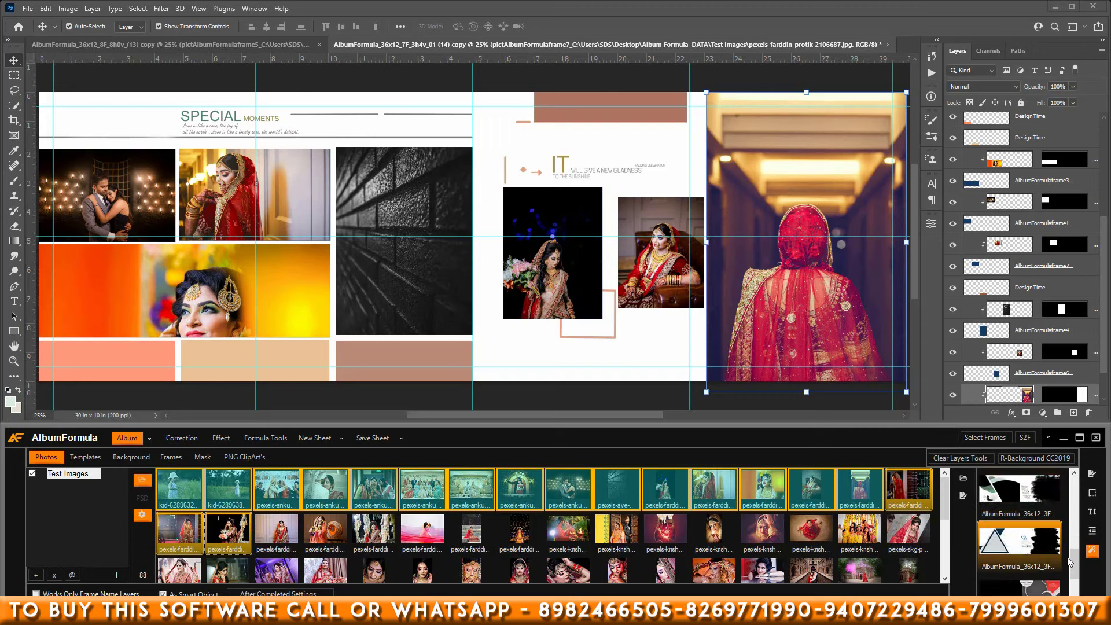
pyautogui.scroll(-3, 1058, 554)
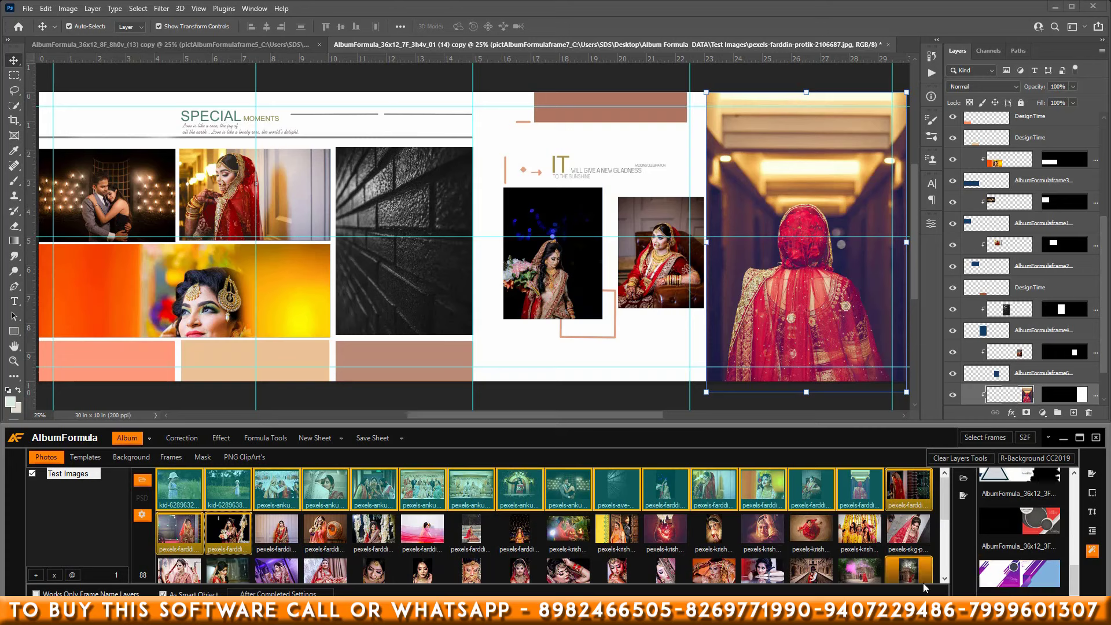
pyautogui.scroll(3, 1018, 529)
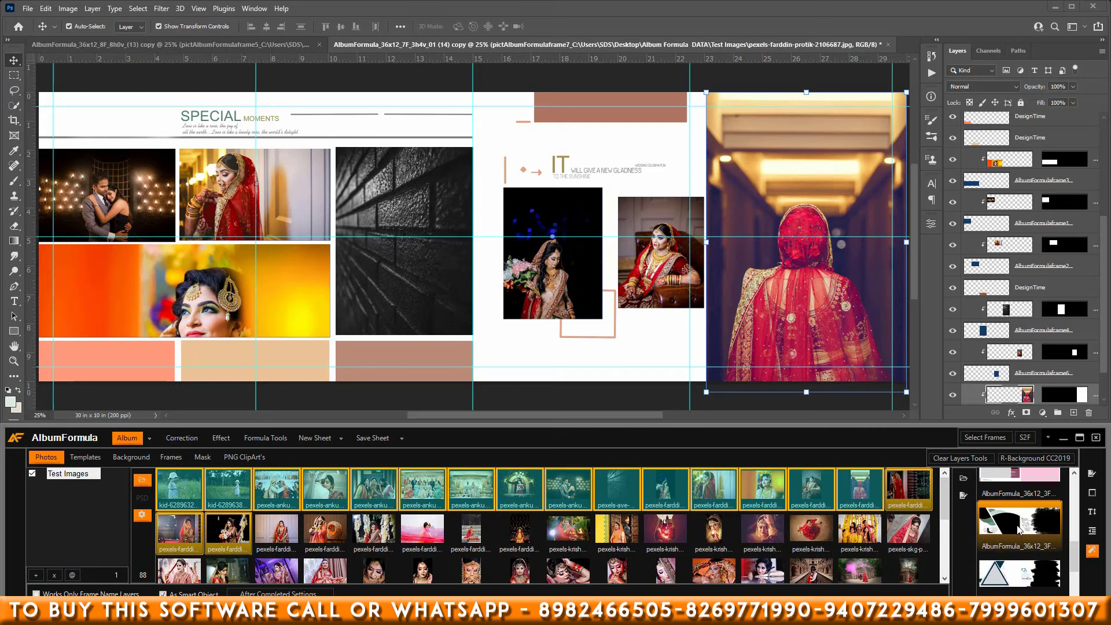
pyautogui.click(1019, 535)
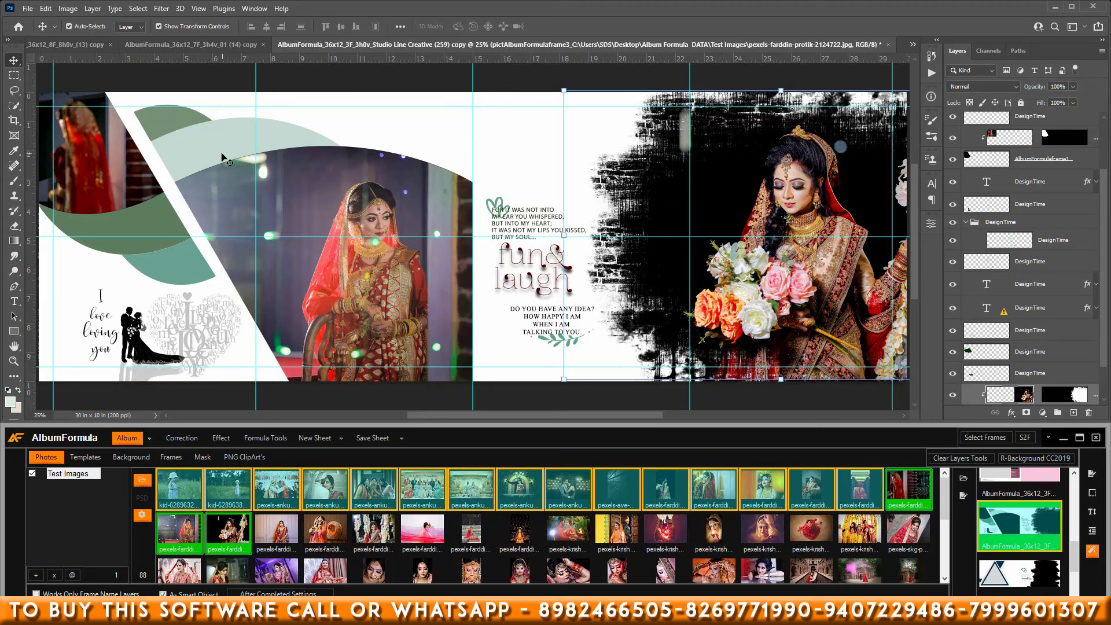
# - Check the new sheet's image size in inches and its resolution, leaving the dimensions unchanged
pyautogui.click(68, 8)
pyautogui.click(93, 95)
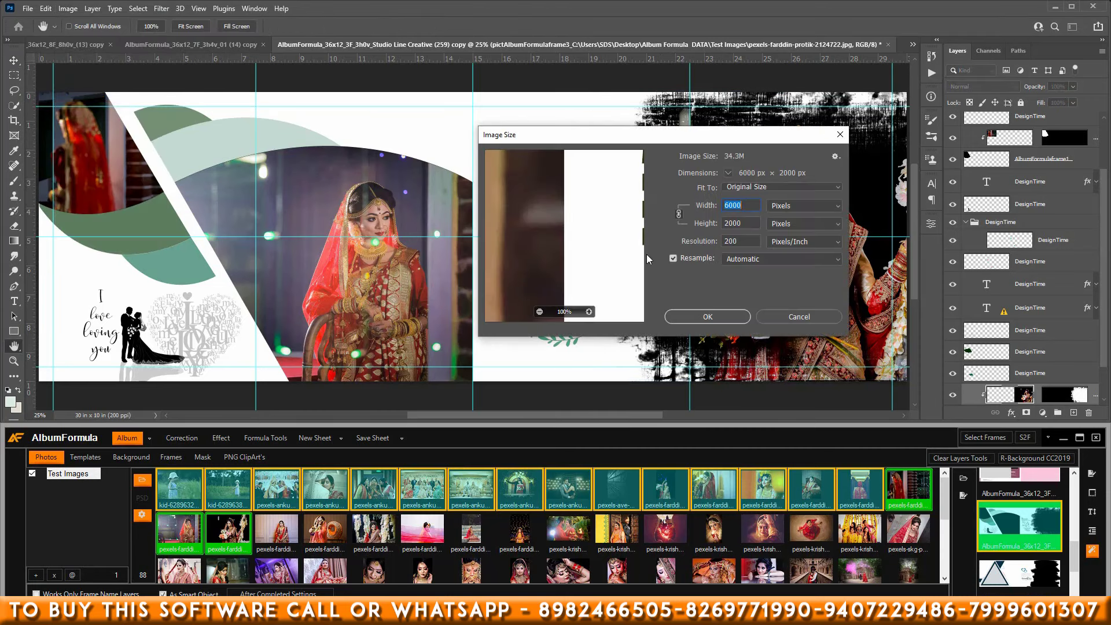
pyautogui.click(837, 207)
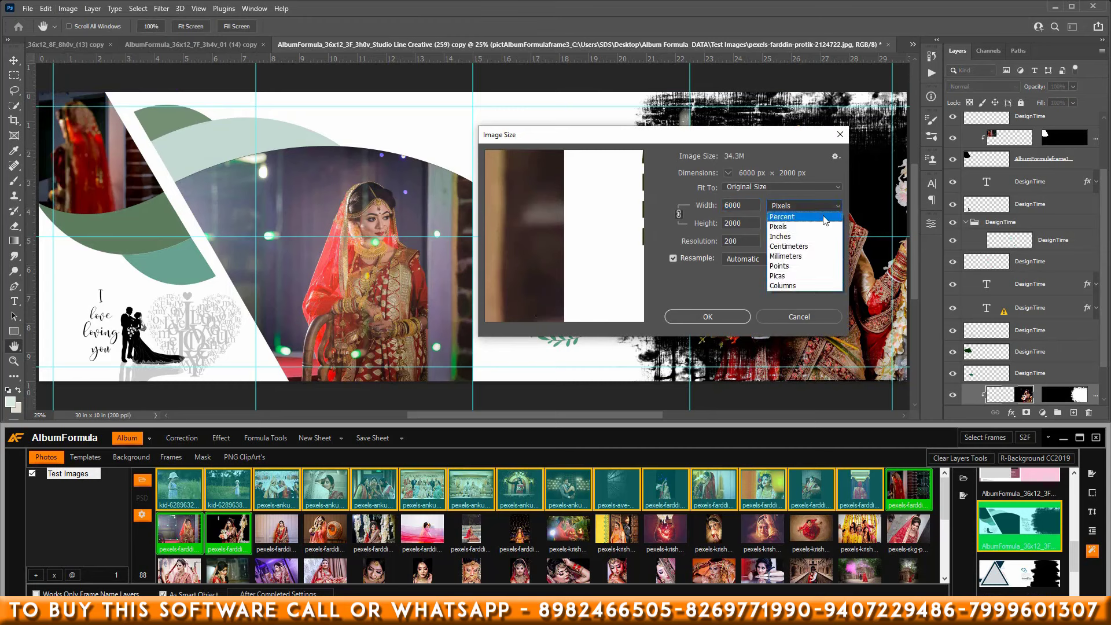
pyautogui.click(822, 218)
pyautogui.click(822, 208)
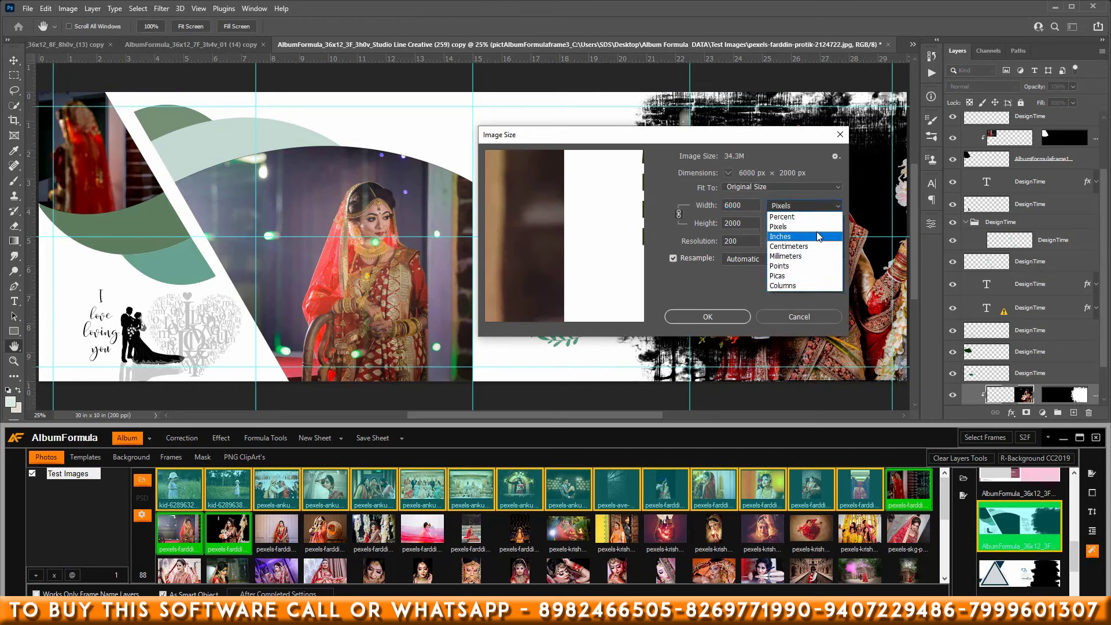
pyautogui.click(815, 235)
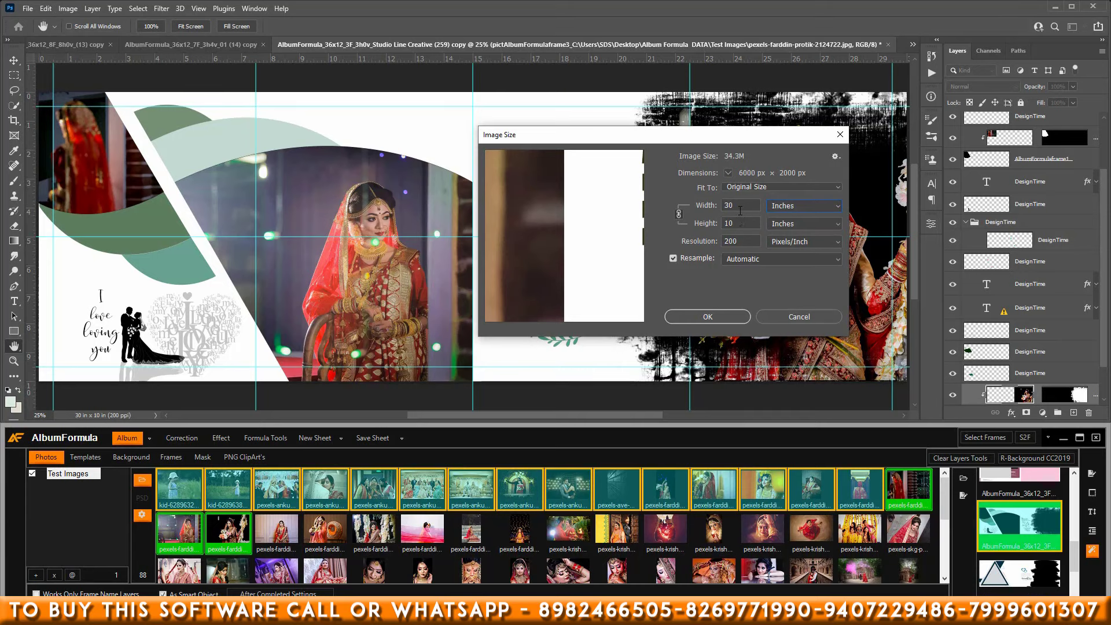
pyautogui.click(799, 317)
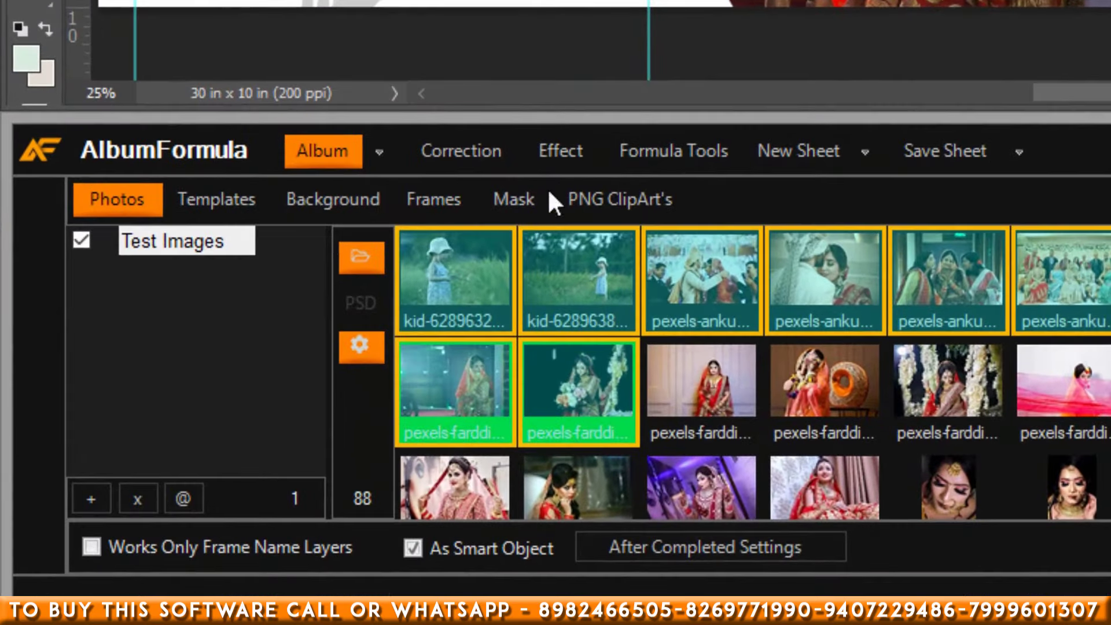
# - Change the album size to the 36.00x12.00 inch preset at 300 dpi with margins hidden
pyautogui.click(379, 153)
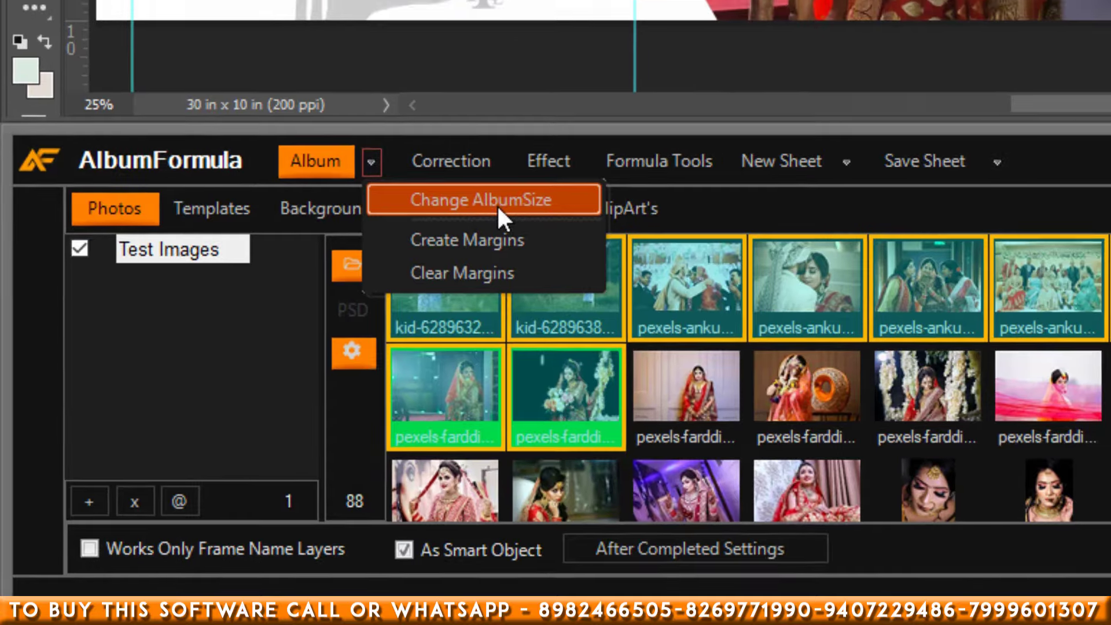
pyautogui.click(481, 196)
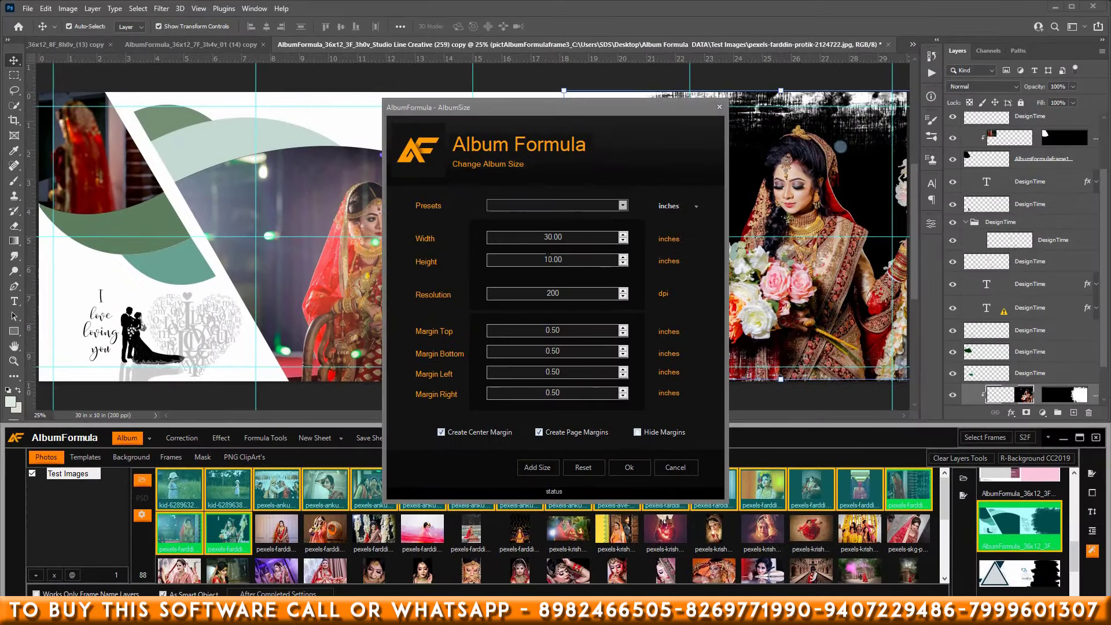
pyautogui.click(622, 206)
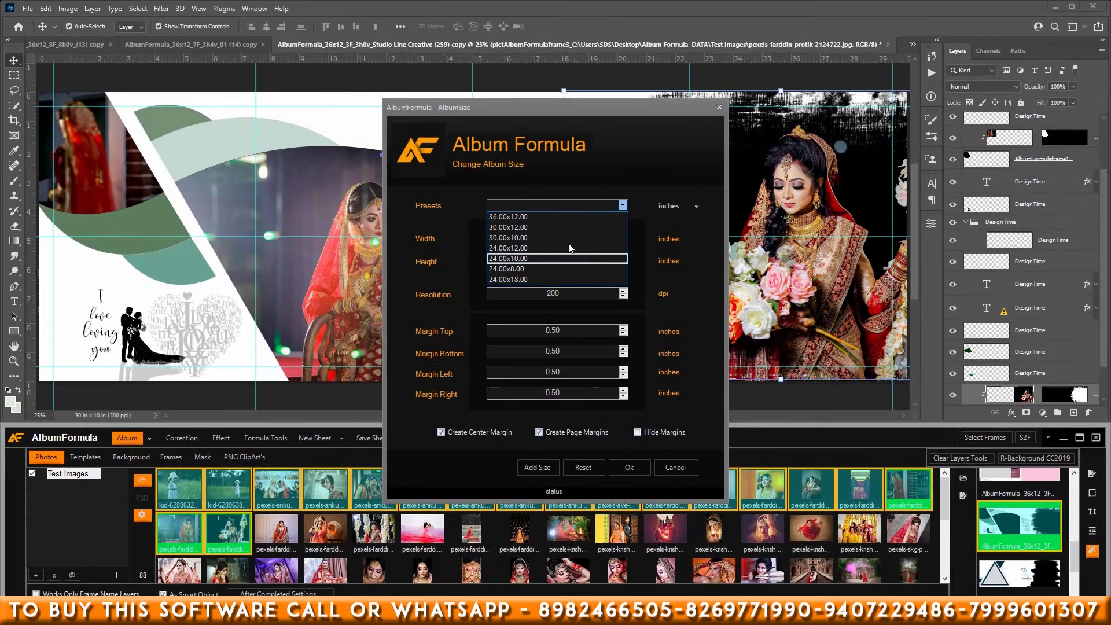
pyautogui.click(623, 207)
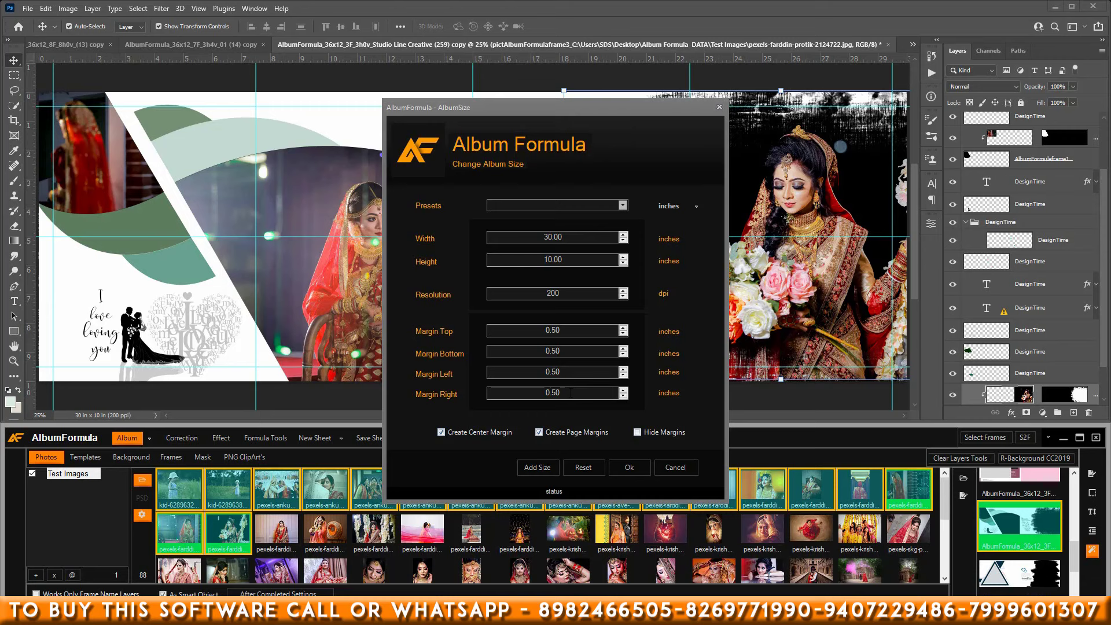
pyautogui.click(622, 206)
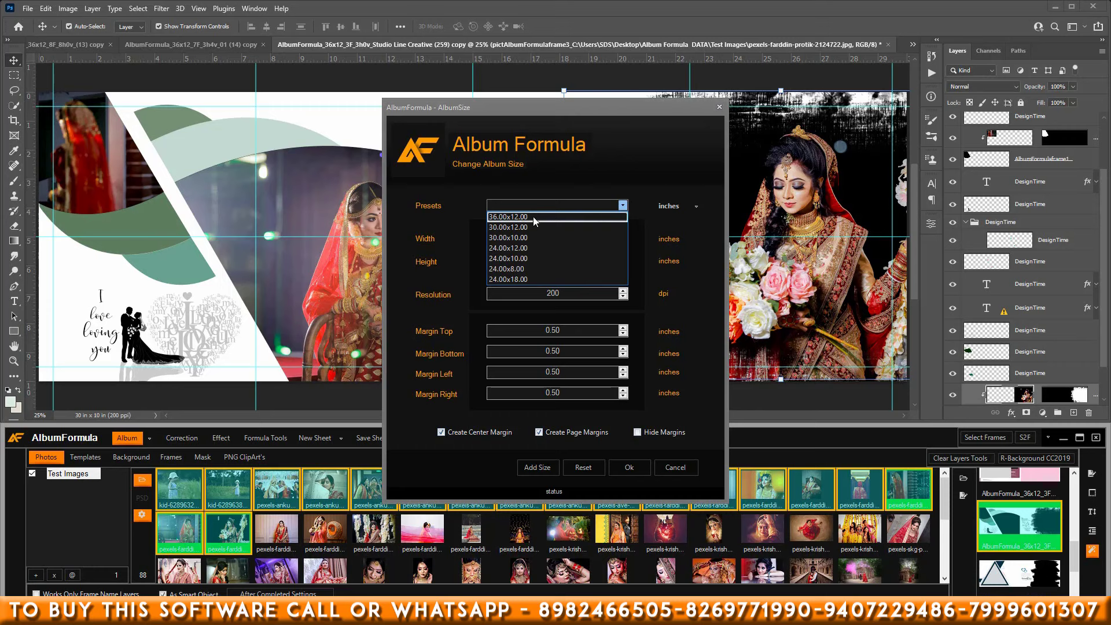
pyautogui.click(507, 217)
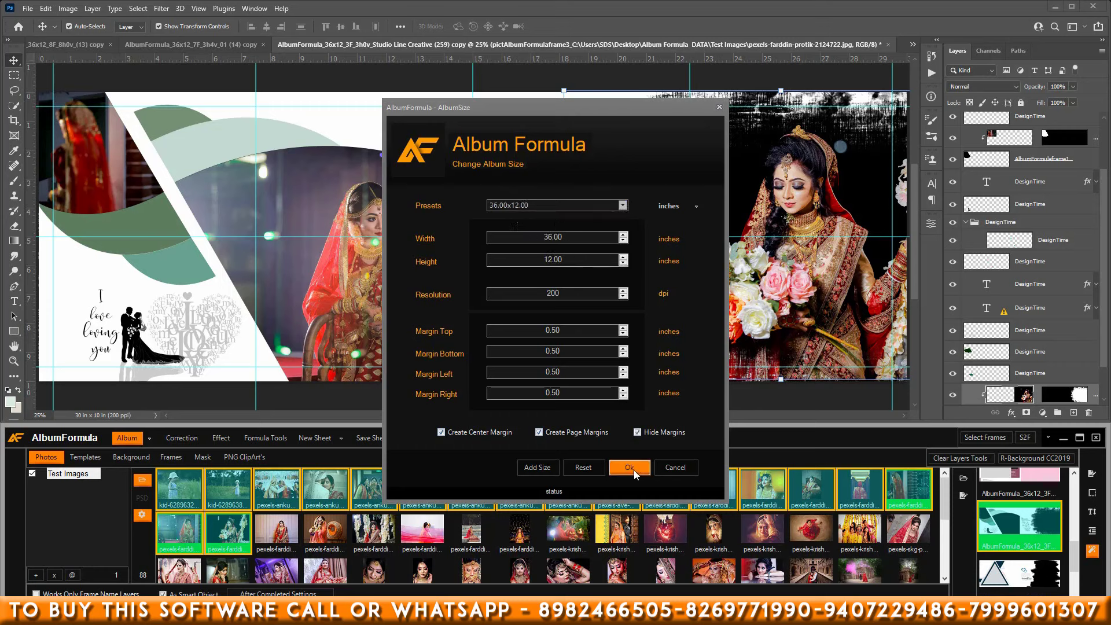
pyautogui.press('Tab')
pyautogui.write('300')
pyautogui.click(629, 467)
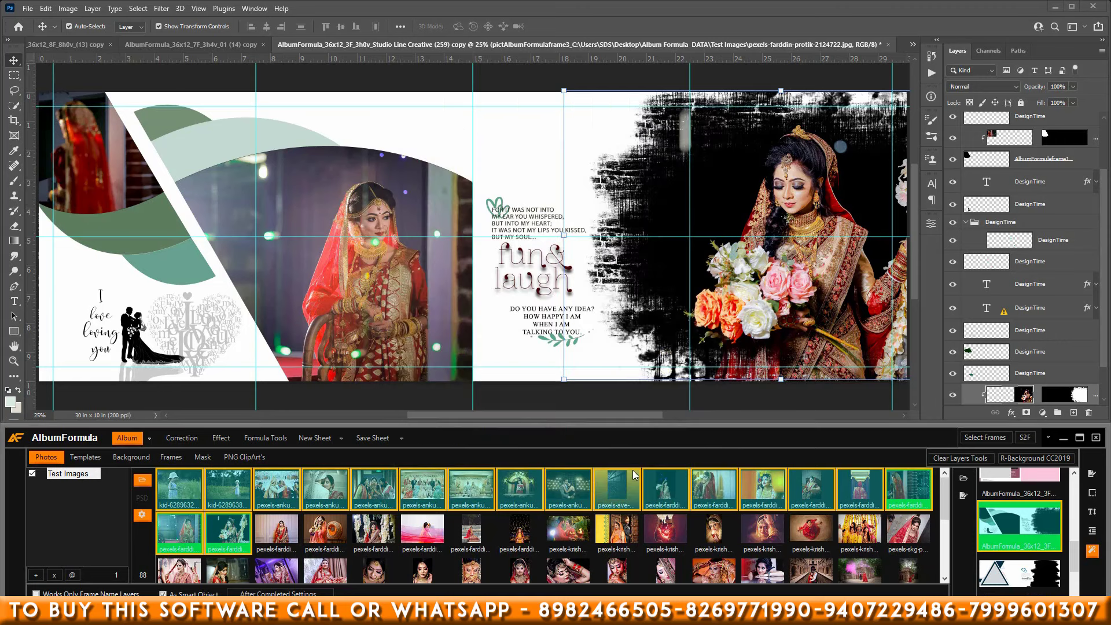
# - Generate the same 3-frame template again at the new album size and check the resulting sheet's image size in inches
pyautogui.doubleClick(1029, 529)
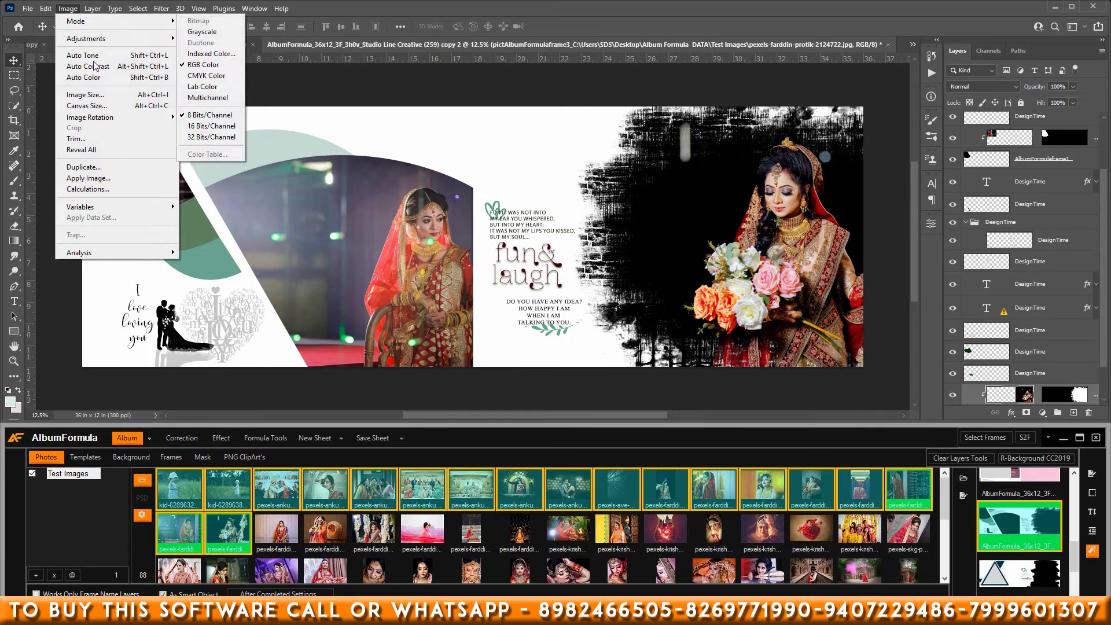
pyautogui.click(126, 96)
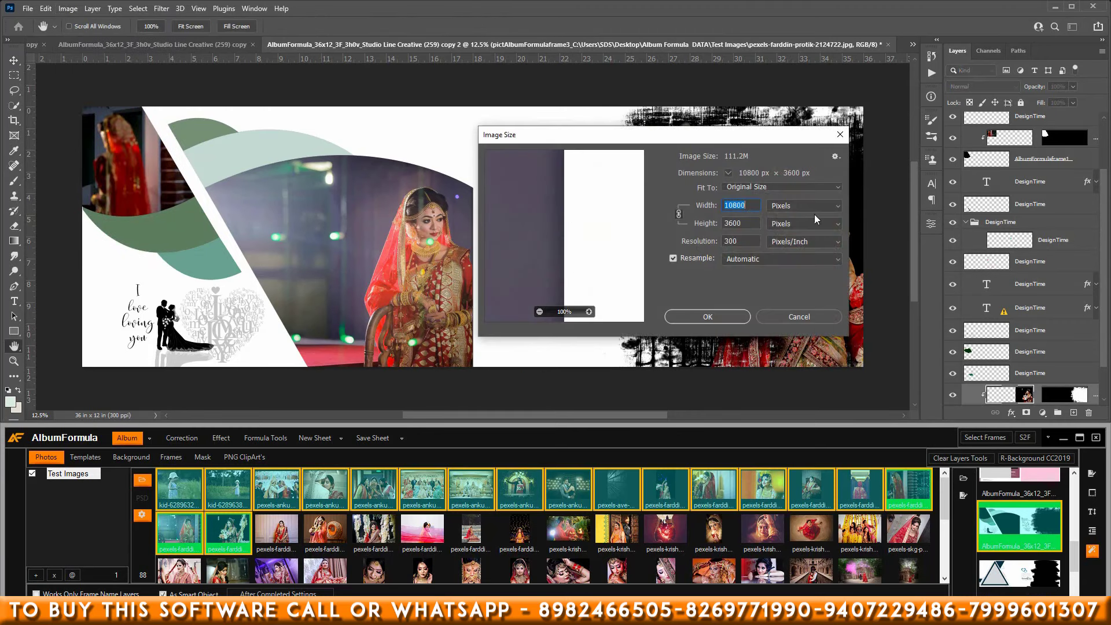
pyautogui.click(835, 208)
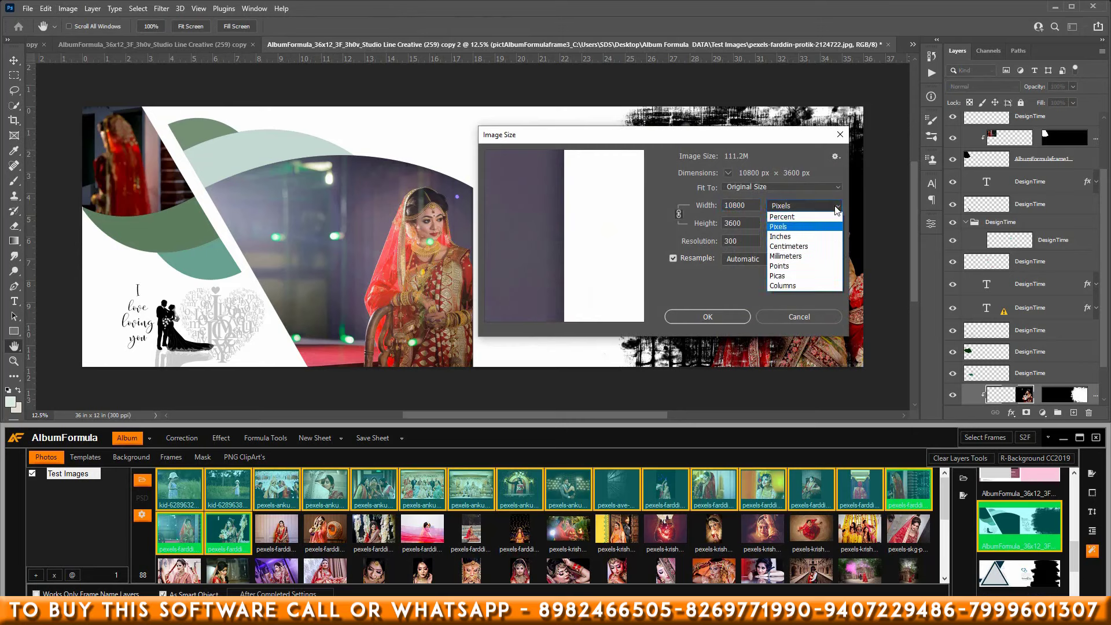
pyautogui.click(813, 237)
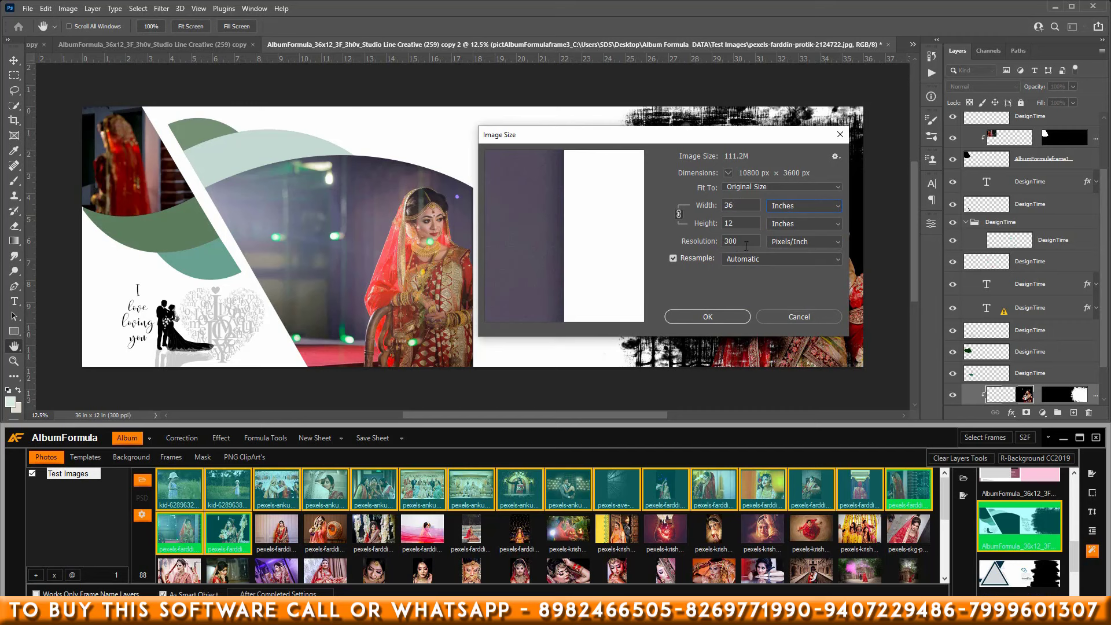
pyautogui.click(796, 317)
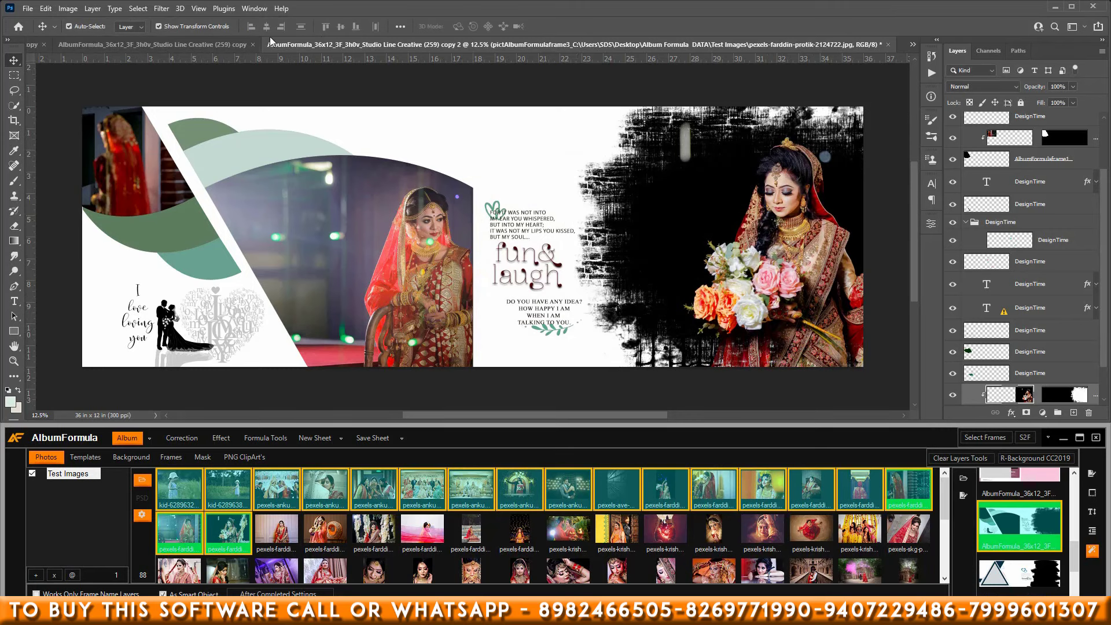
# - Switch back to the first copy of the 3-frame sheet and check its image size in inches for comparison
pyautogui.click(192, 44)
pyautogui.click(70, 9)
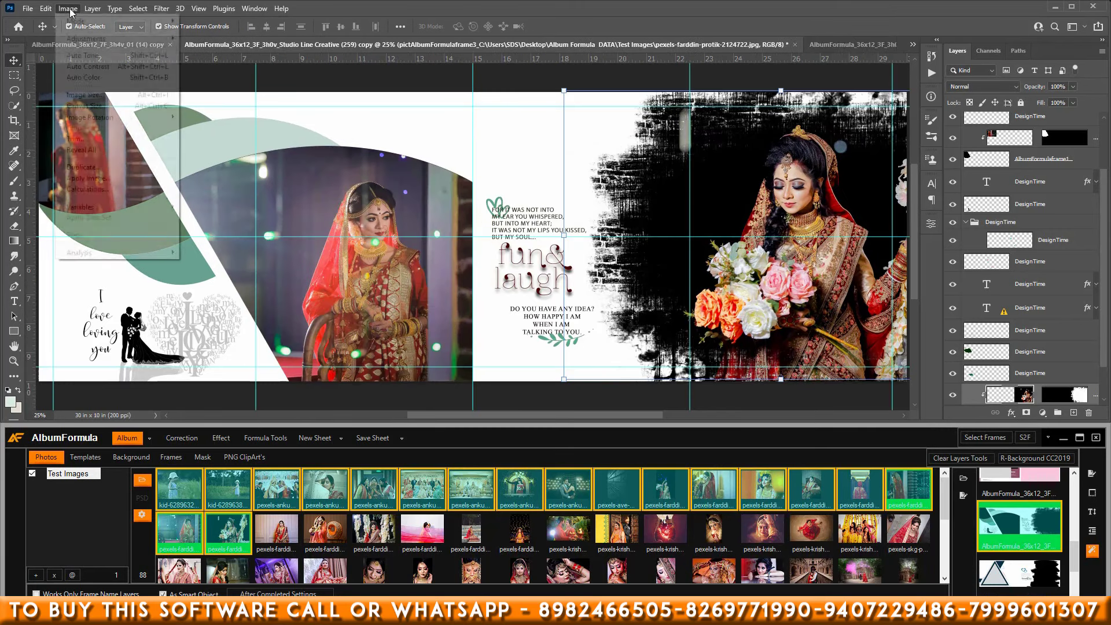
pyautogui.click(134, 96)
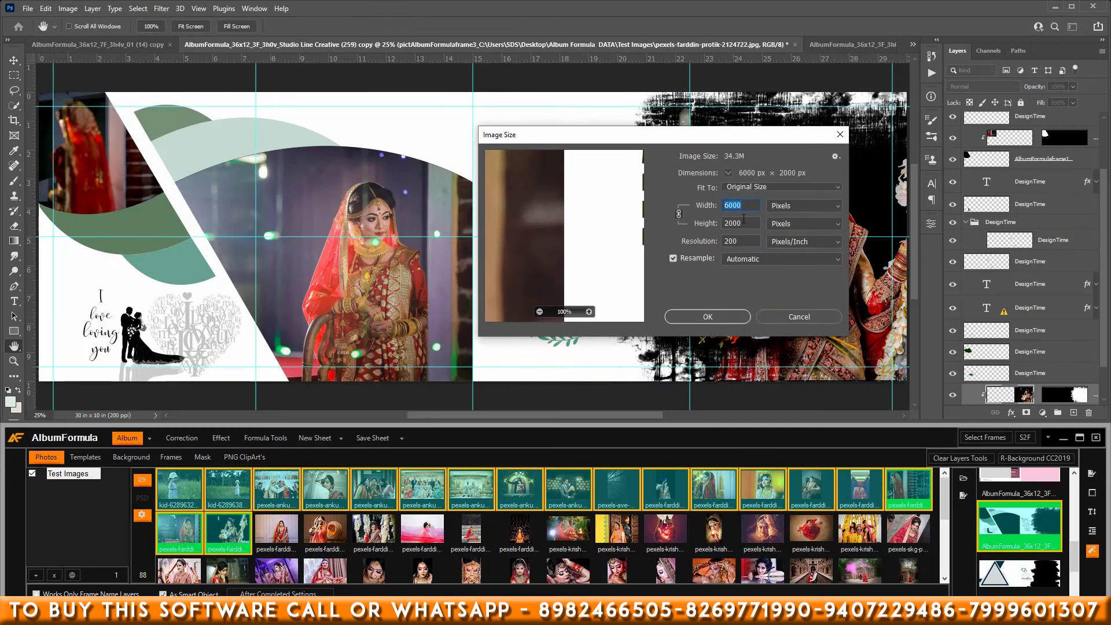
pyautogui.click(837, 207)
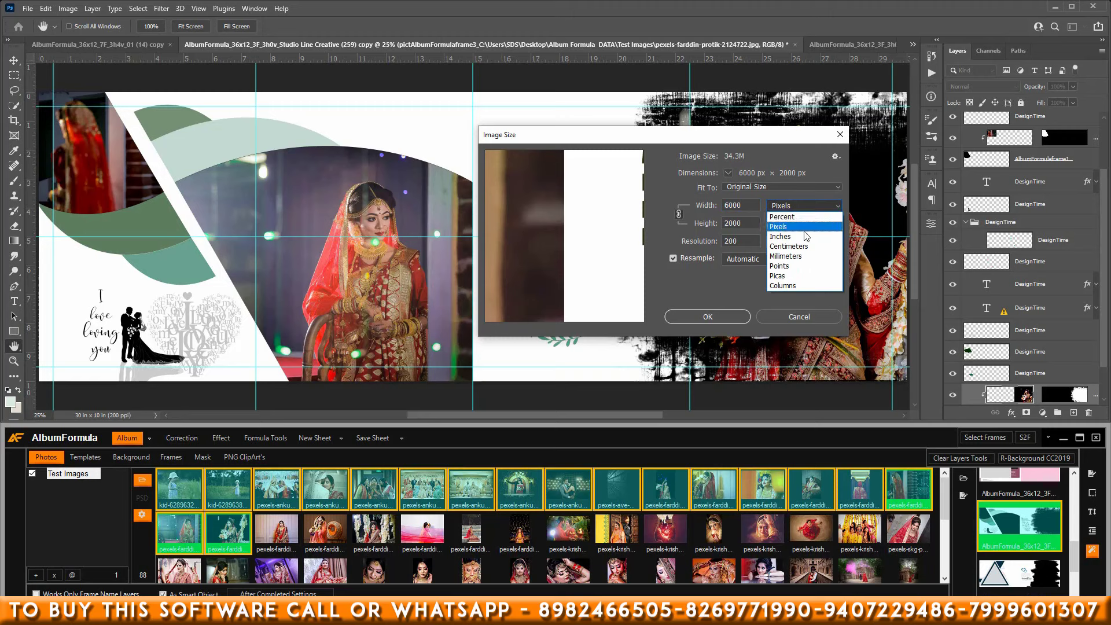
pyautogui.click(799, 236)
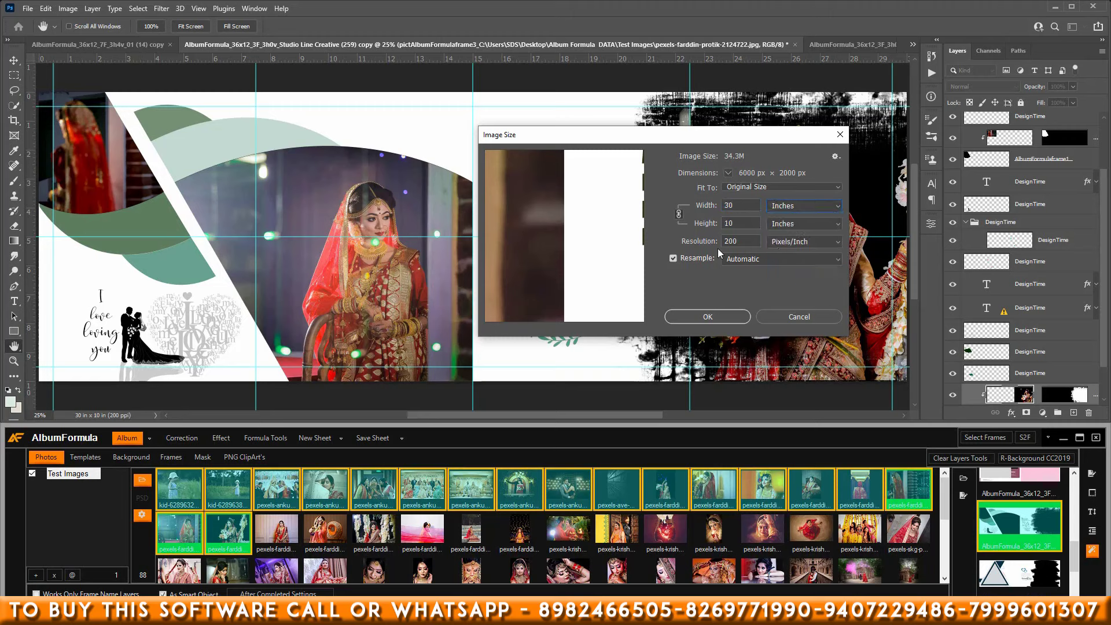
pyautogui.click(788, 319)
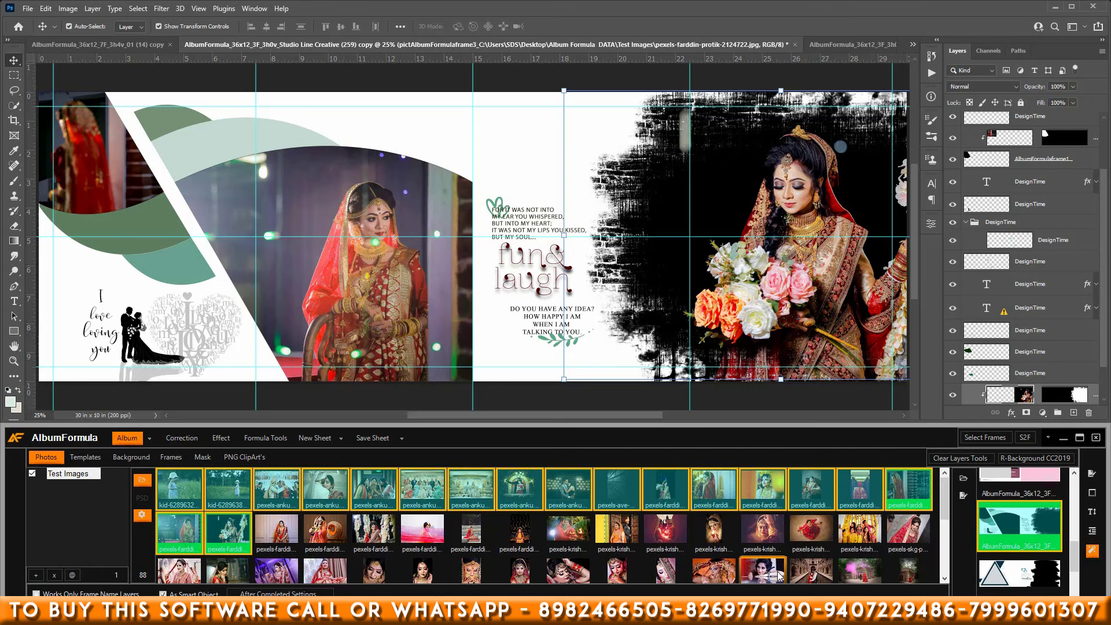
# - Select the nineteenth through twenty-fifth photos and generate a sheet from the diamond-framed 7-frame template AlbumFormula_36x12_7F_5h2v_02 (57)
pyautogui.scroll(-1, 1076, 564)
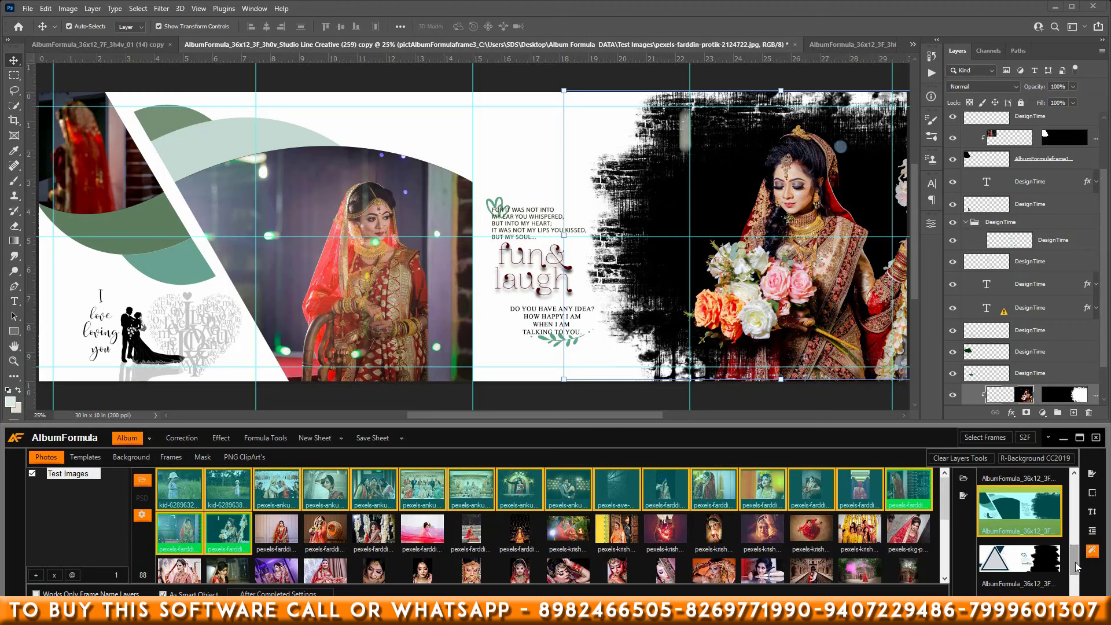
pyautogui.scroll(3, 1076, 566)
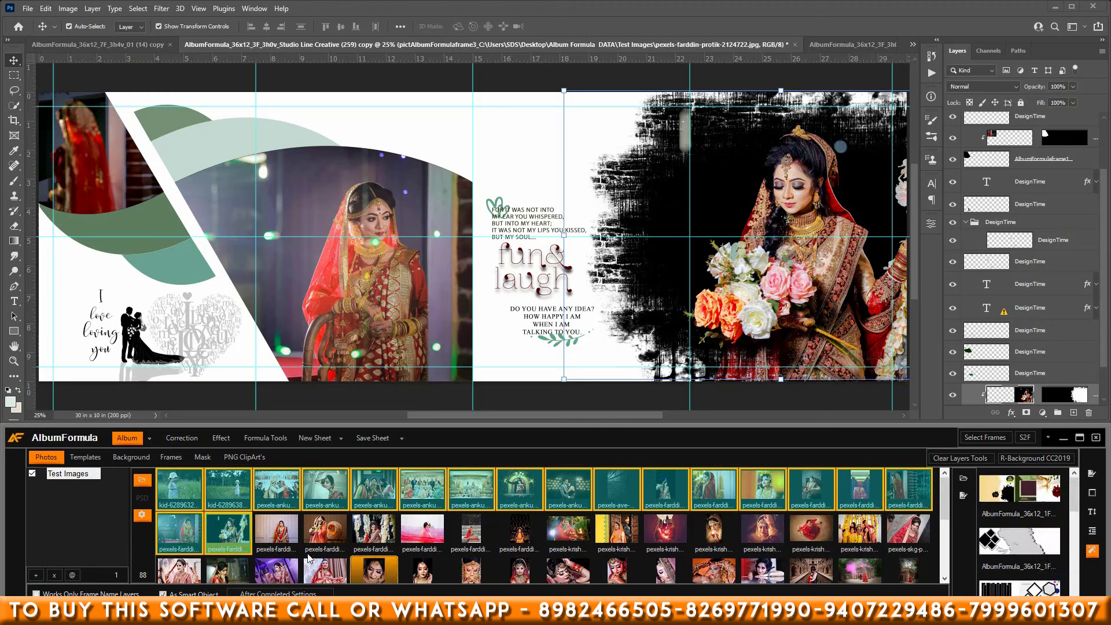
pyautogui.keyDown('shift'); pyautogui.click(559, 538); pyautogui.keyUp('shift')
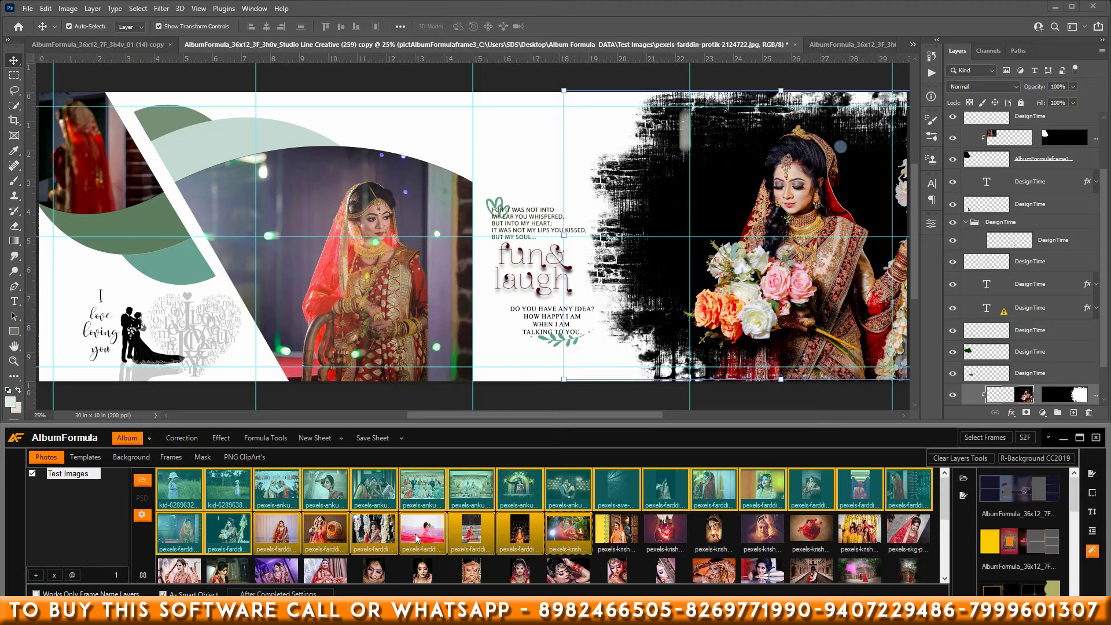
pyautogui.scroll(-2, 1039, 533)
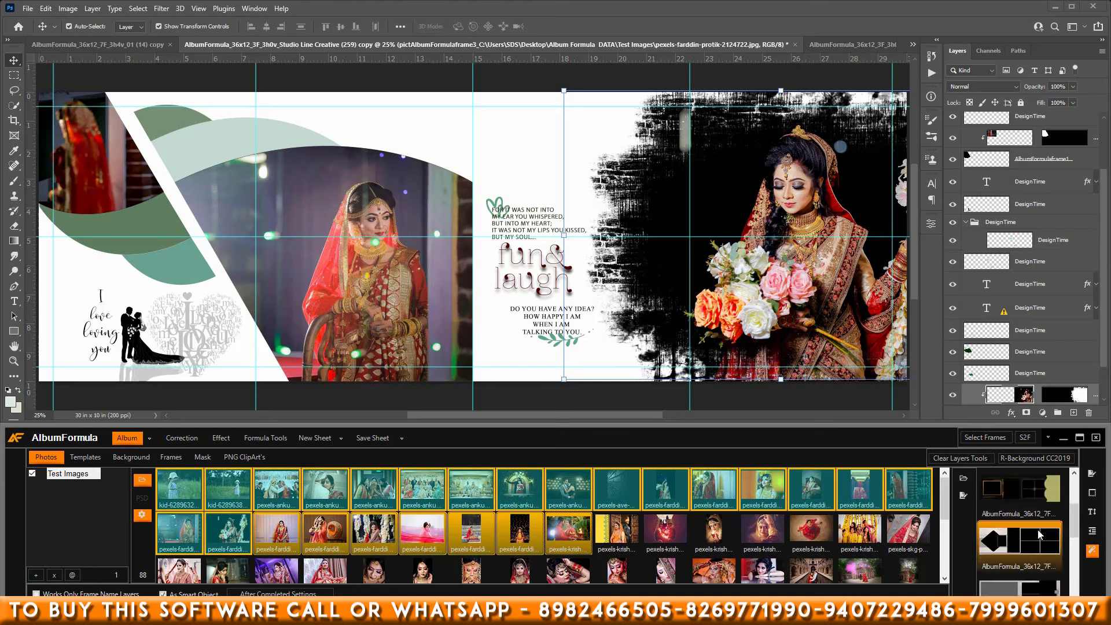
pyautogui.scroll(-4, 1033, 514)
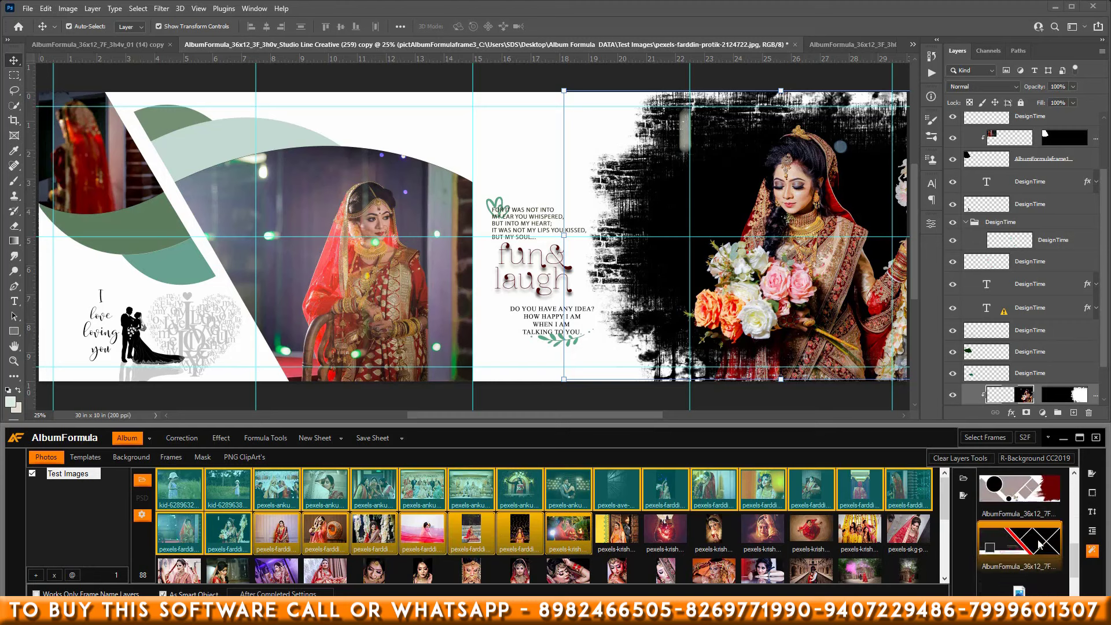
pyautogui.scroll(-2, 1054, 568)
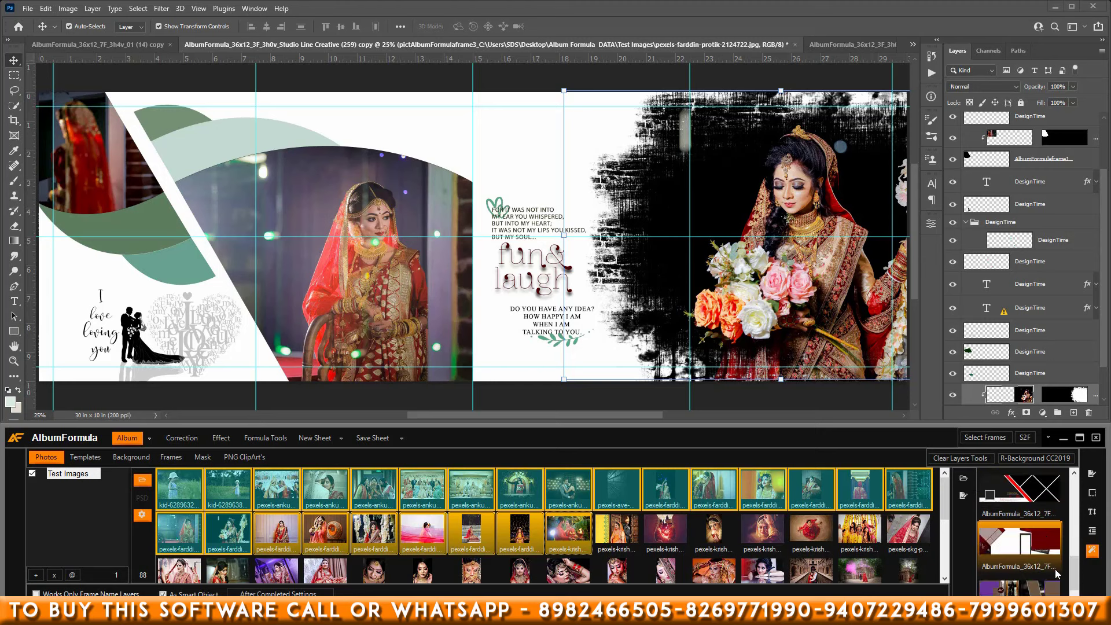
pyautogui.scroll(-2, 1054, 568)
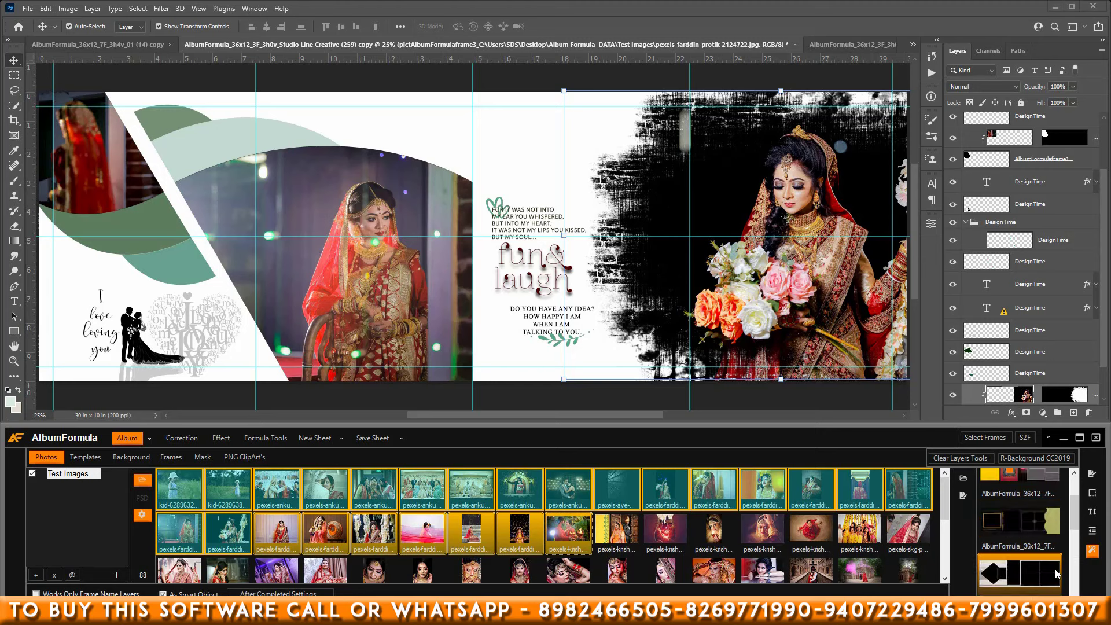
pyautogui.click(1029, 565)
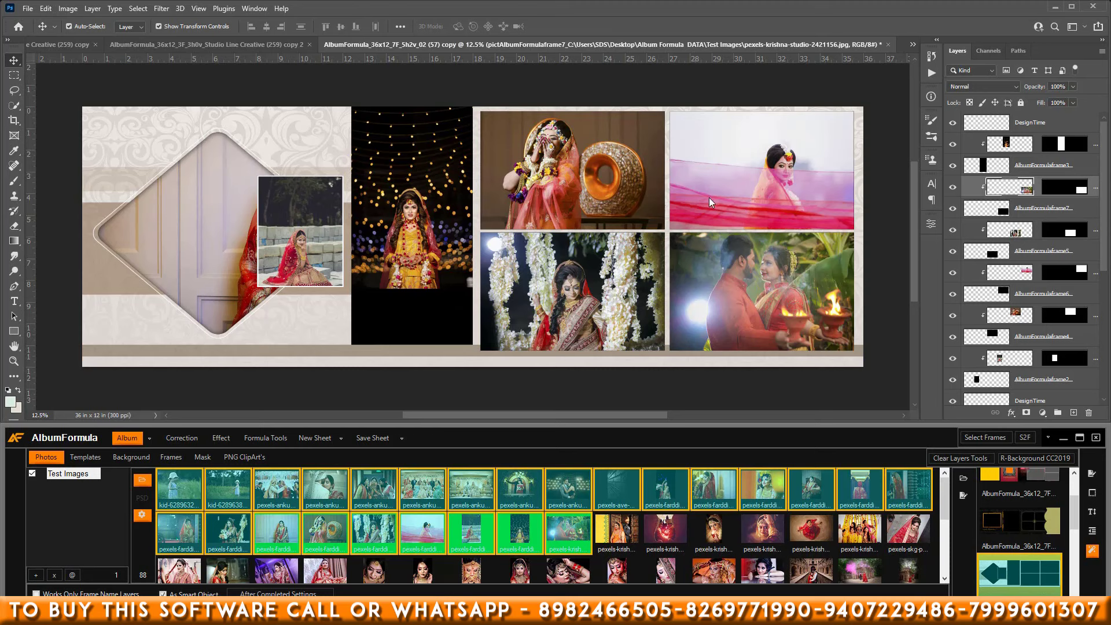
# - Enlarge the fairy-light bride photo to about 134% so it fills the tall black frame
pyautogui.click(418, 219)
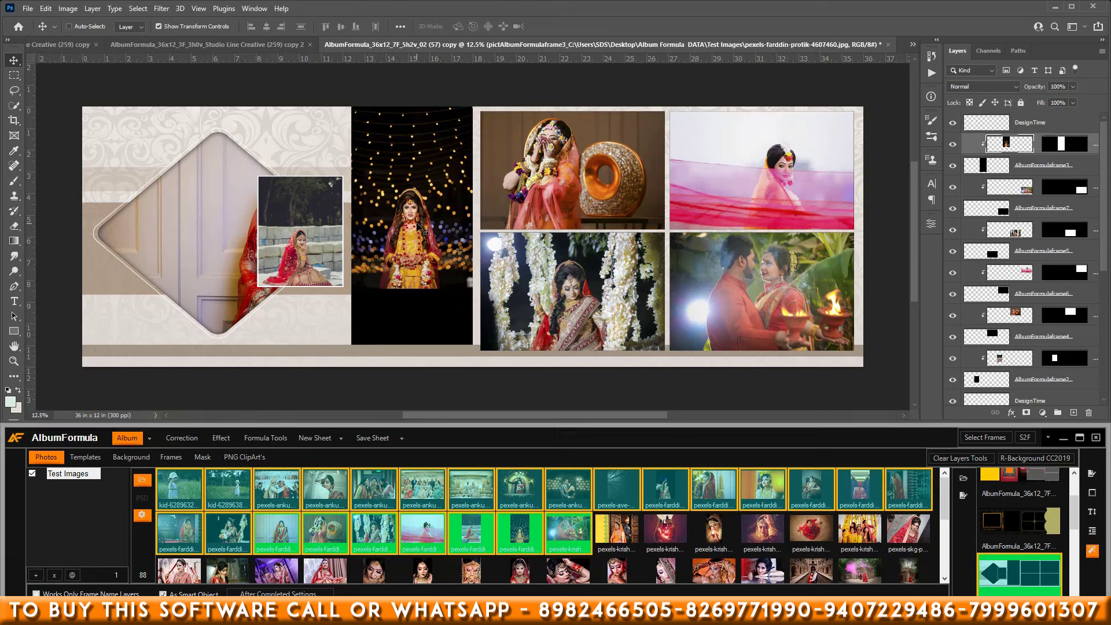
pyautogui.hotkey('ctrl', 't')
pyautogui.moveTo(412, 287); pyautogui.dragTo(412, 350)
pyautogui.press('Return')
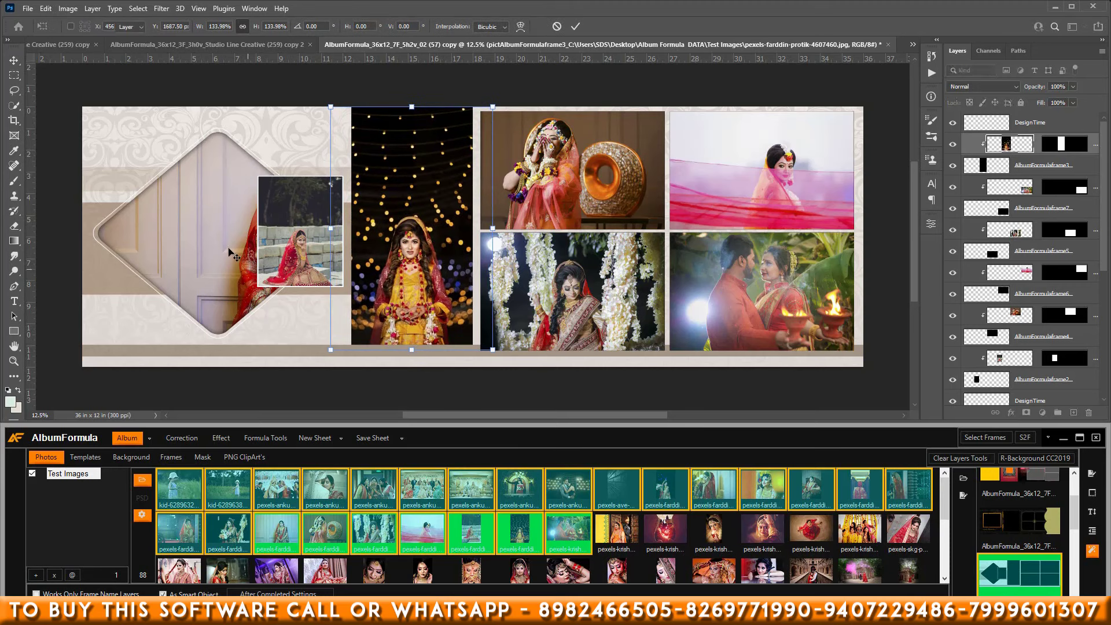
# - Reposition the photo in the diamond frame to the right so the bride shows inside it
pyautogui.click(218, 248)
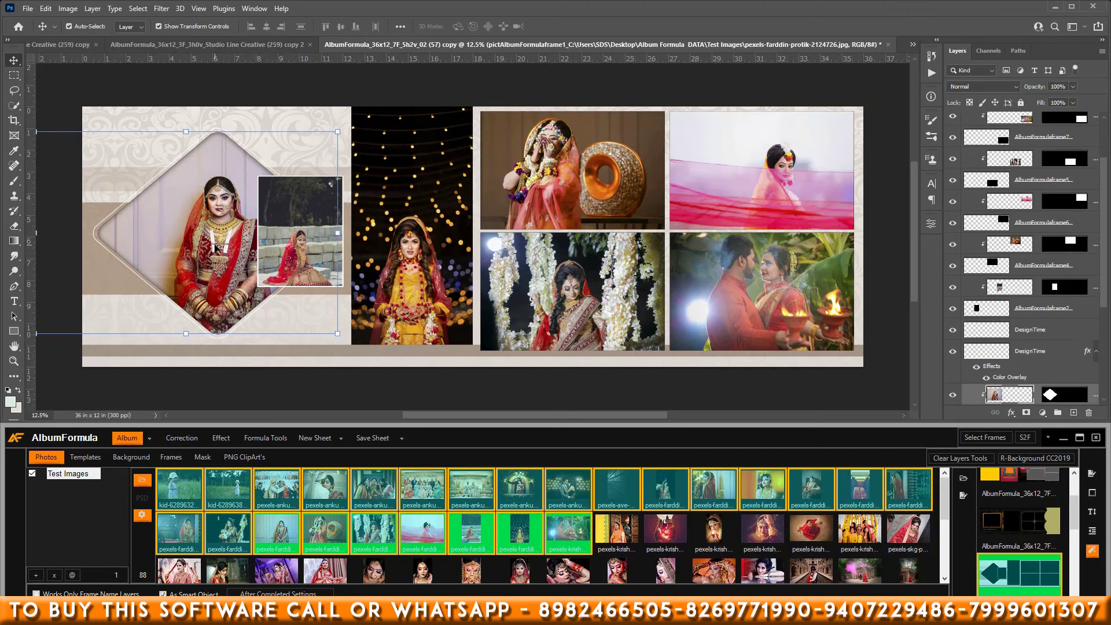